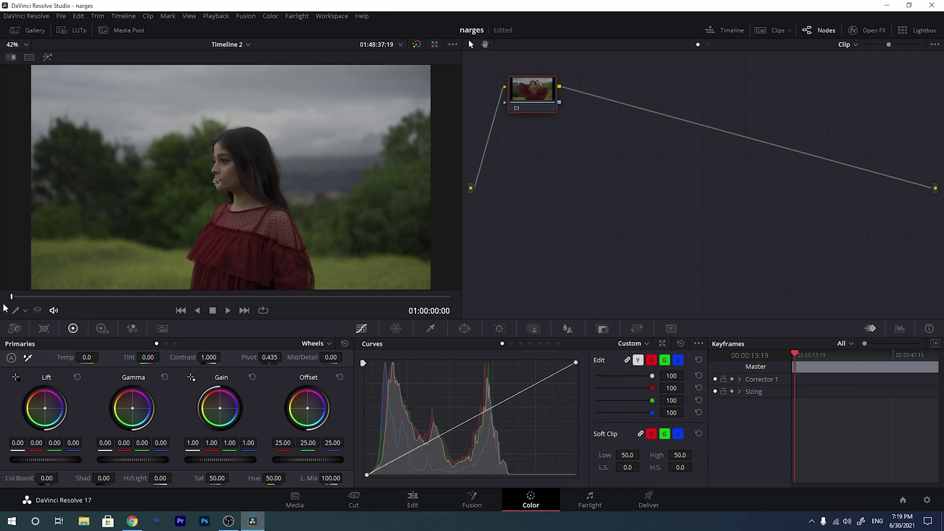
- Grade the first node with lift -0.03, gamma 0.08, gain 1.13, saturation 60.60 and temperature -200, and add a serial node
drag(33, 298, 124, 302)
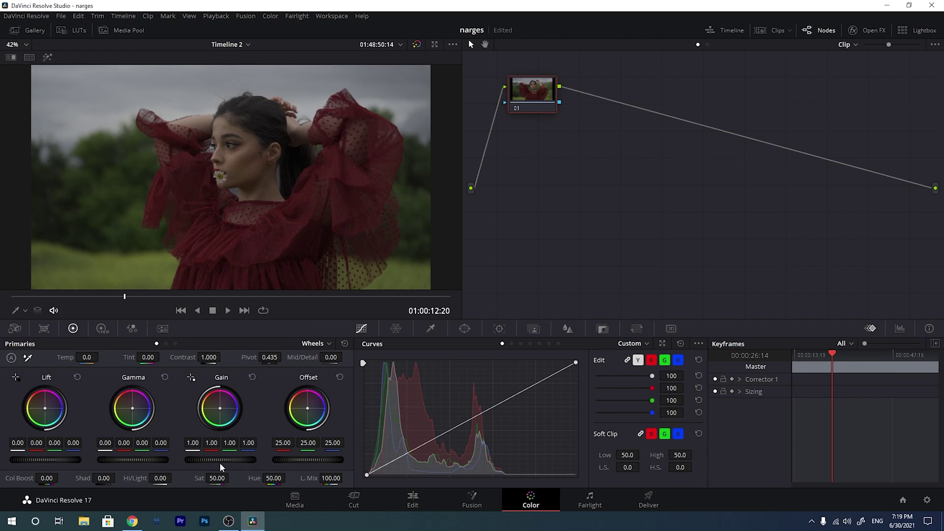
drag(217, 458, 238, 458)
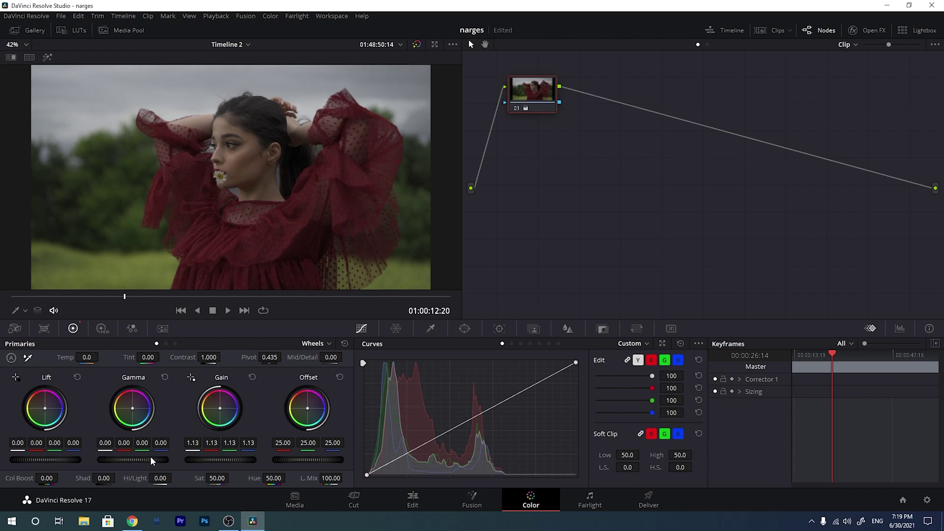
drag(34, 458, 37, 456)
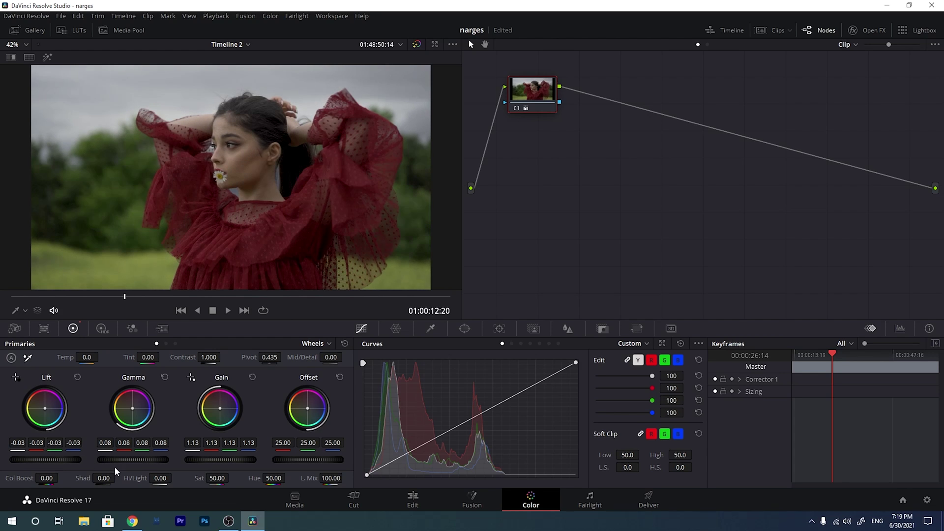
drag(203, 478, 216, 487)
drag(65, 357, 35, 359)
drag(132, 297, 190, 297)
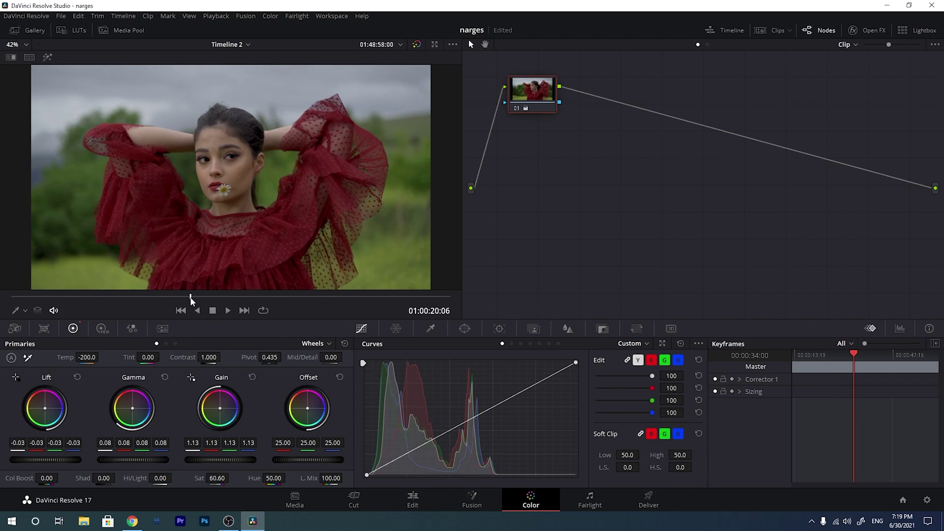
key(alt+s)
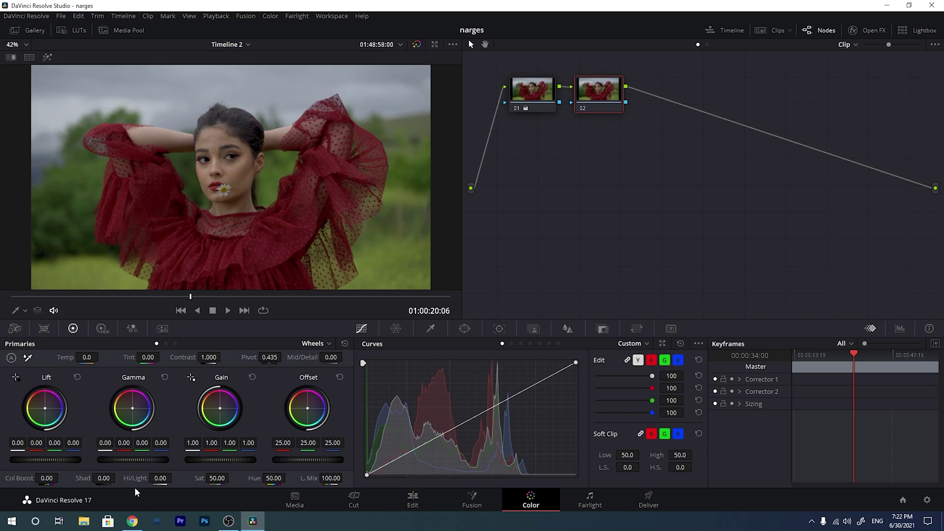
- Switch to Chrome to examine the S-Log3 to LC709A curve and the Sony colour gamut diagram, and return to DaVinci Resolve
click(133, 521)
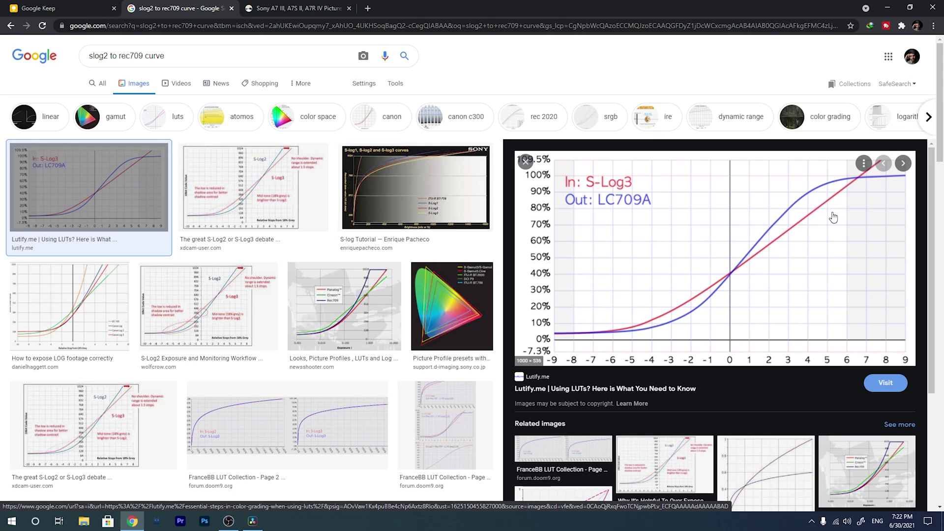
click(294, 9)
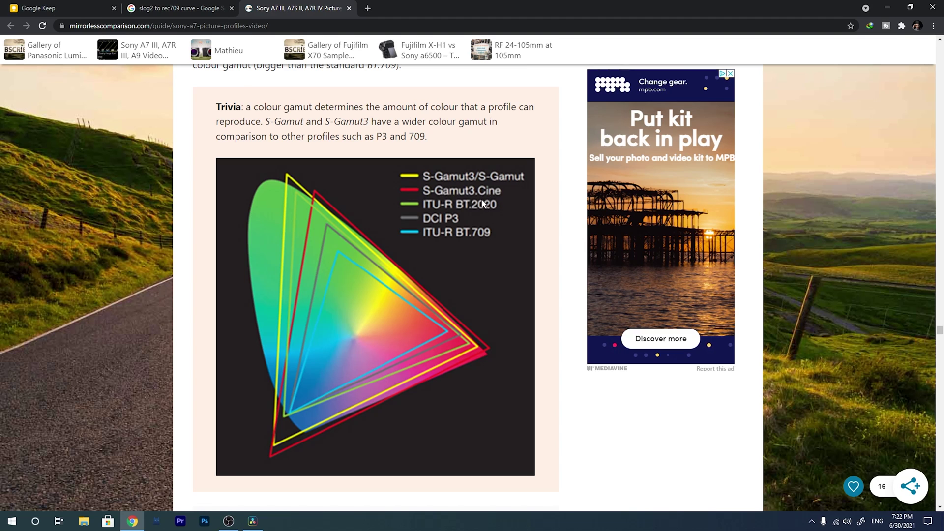
click(252, 521)
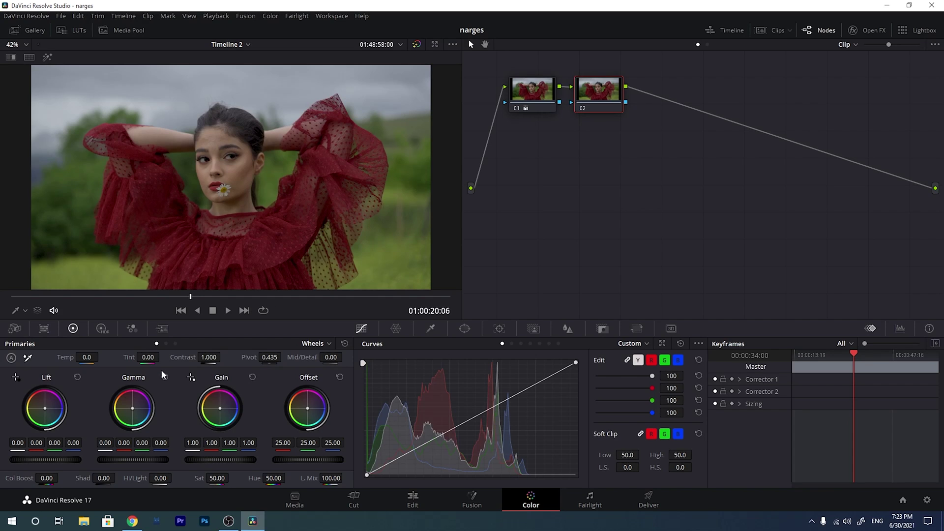
mouse_move(133, 527)
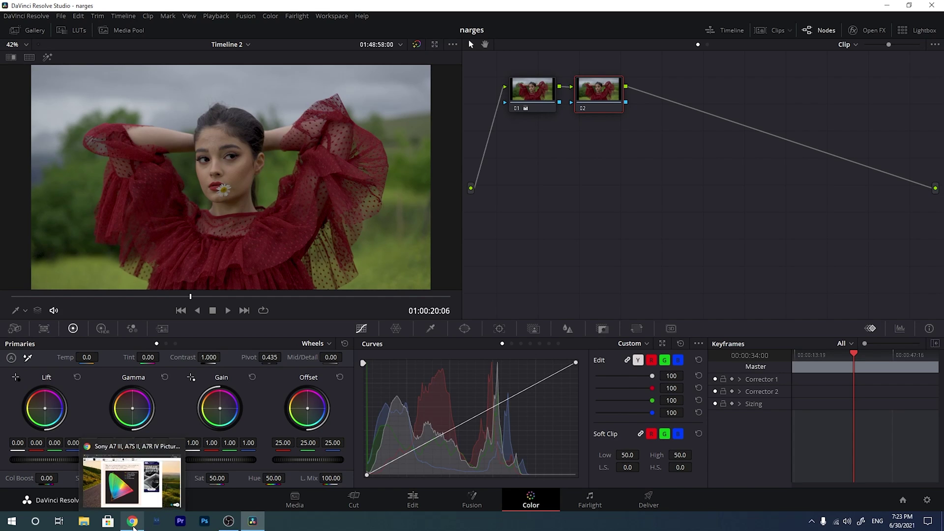
click(134, 527)
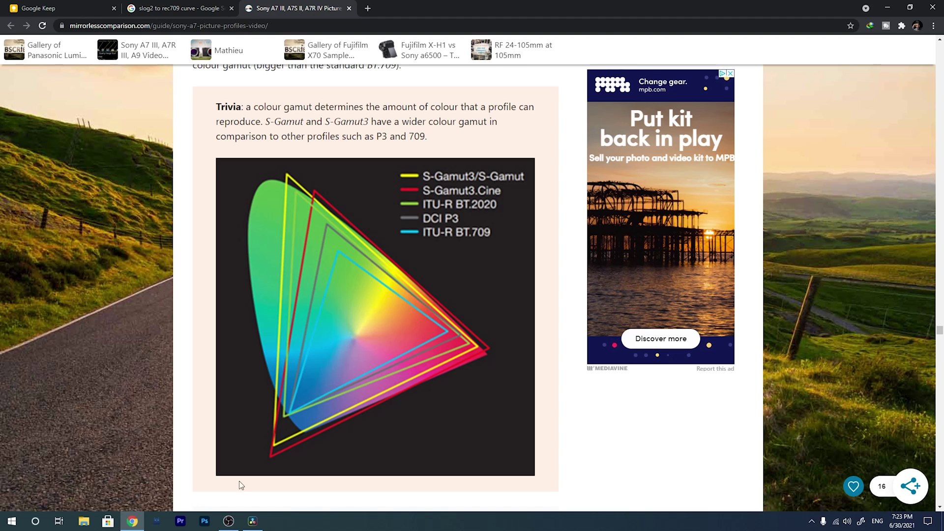
click(252, 521)
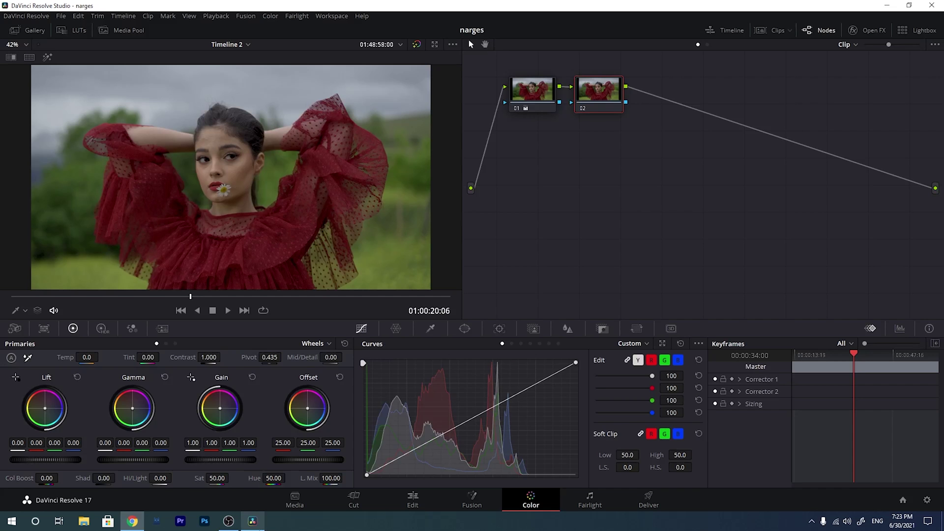
click(131, 520)
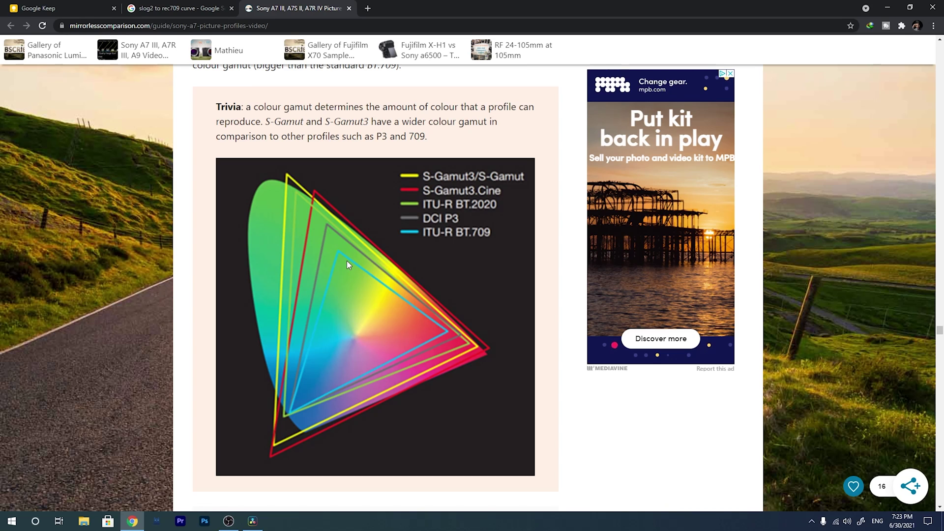
click(222, 6)
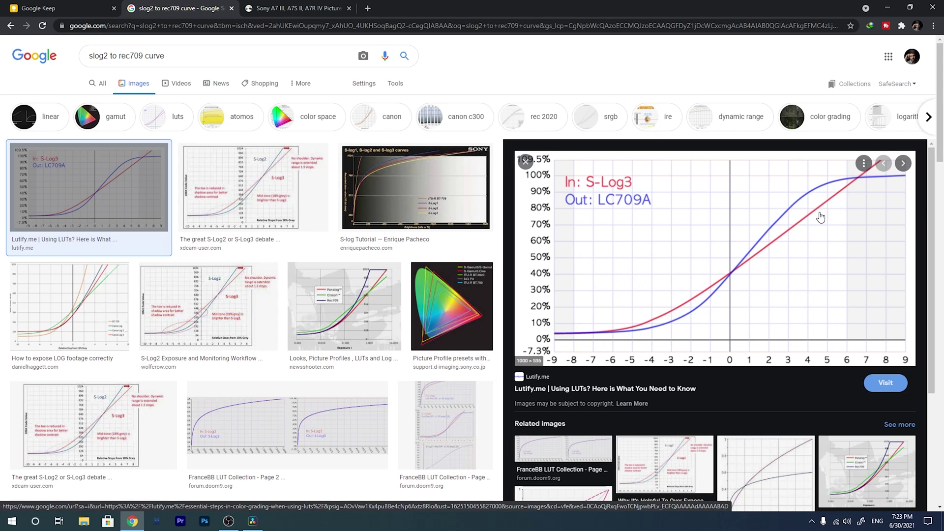
click(252, 520)
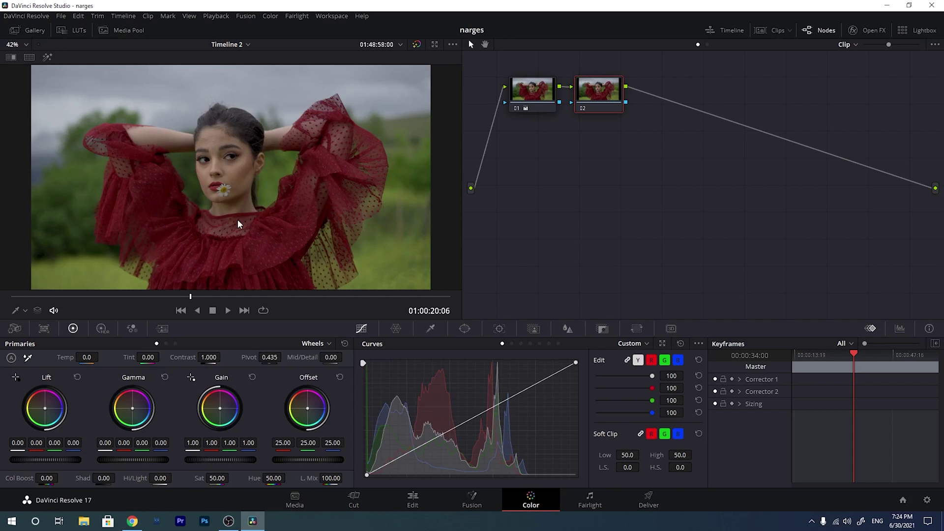
- Move the playhead to 01:00:17:20 and reset all grades and nodes on the clip
click(207, 296)
drag(207, 296, 169, 299)
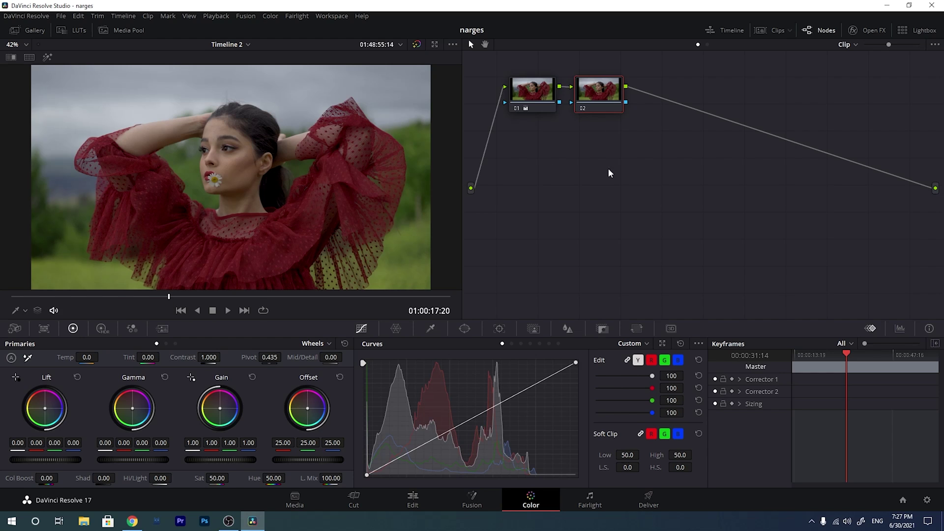
right_click(594, 146)
click(610, 152)
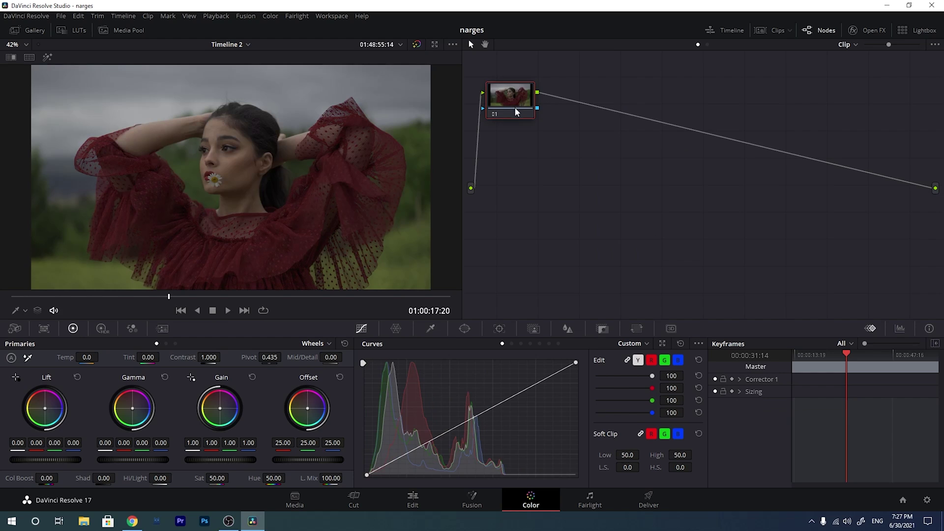
- Add a second serial node and label it Color Space Transform
key(alt+s)
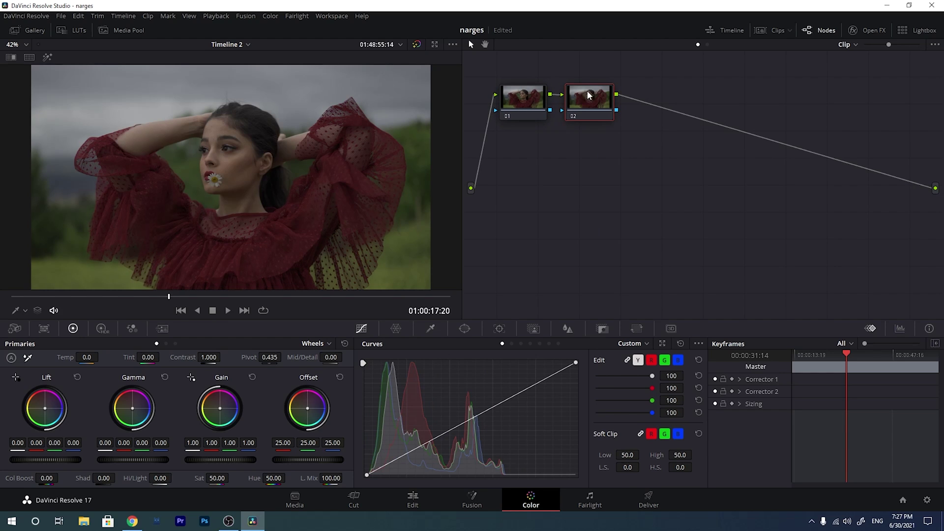
right_click(586, 97)
click(600, 114)
text(color Space Transform)
- Label the first node Primeries
click(528, 99)
right_click(529, 100)
click(556, 113)
text(Primeries)
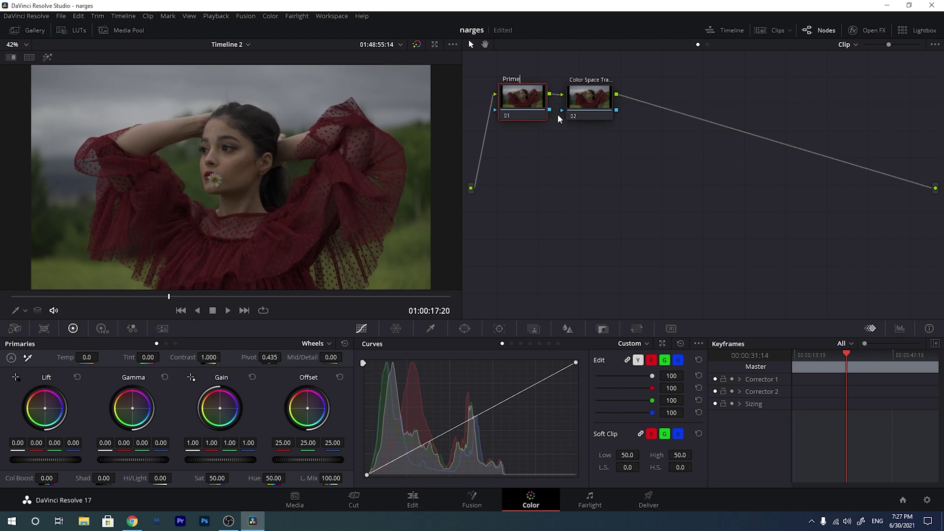
key(Return)
- Search the effects library for "color" and apply the Color Space Transform effect to the second node
click(590, 118)
click(867, 31)
click(917, 44)
text(color)
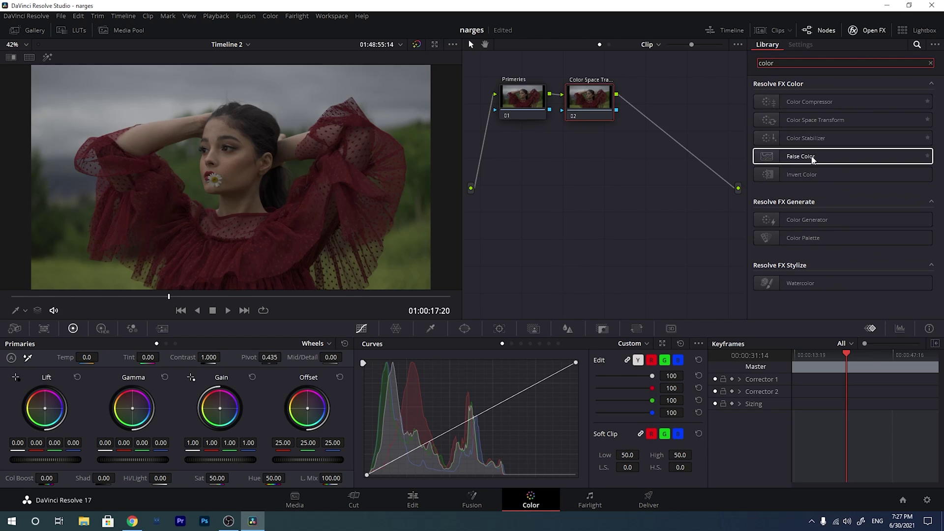
drag(811, 121, 593, 99)
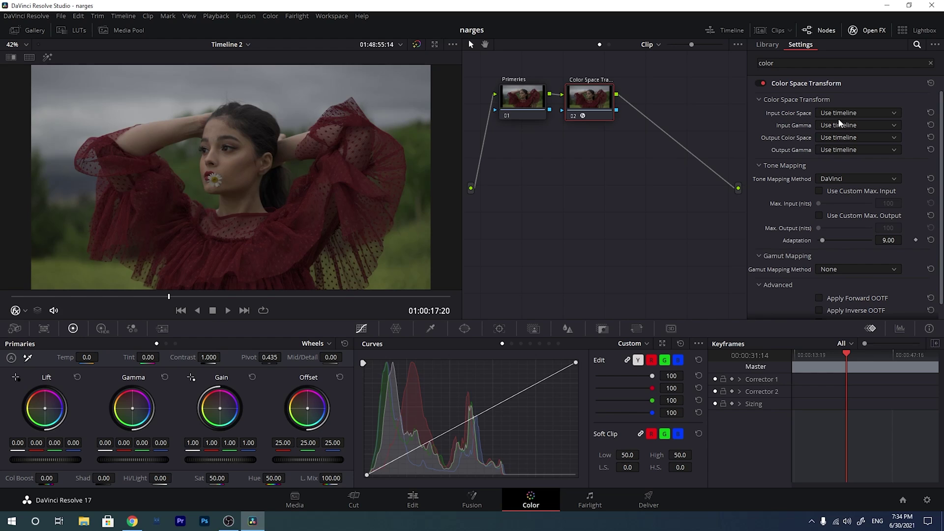
- Set the transform's input color space to Rec.2020 and its output color space to Rec.709
click(895, 113)
scroll(941, 139, down, 5)
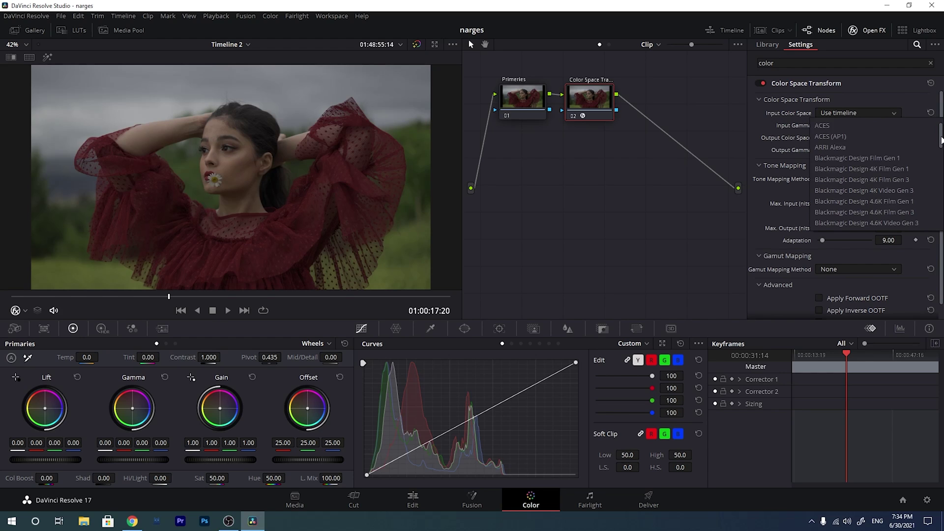
scroll(873, 174, down, 5)
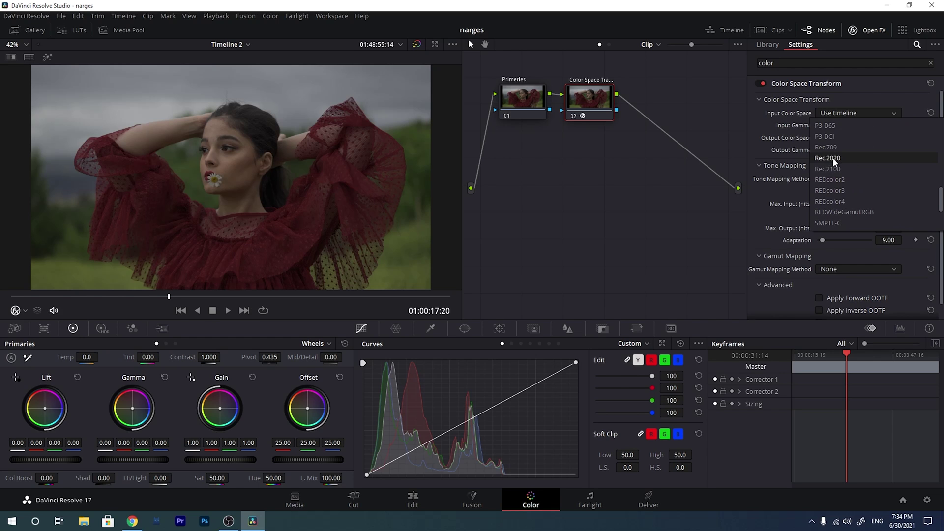
click(833, 160)
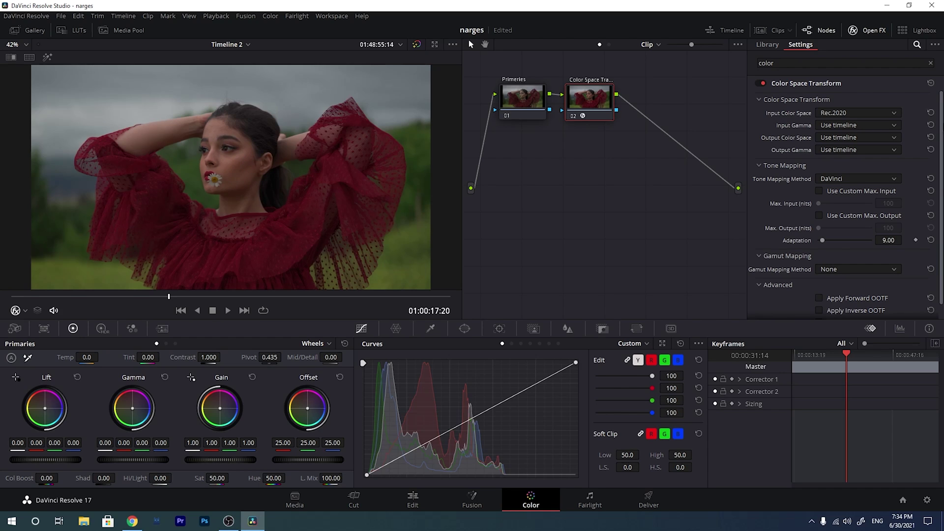
click(839, 137)
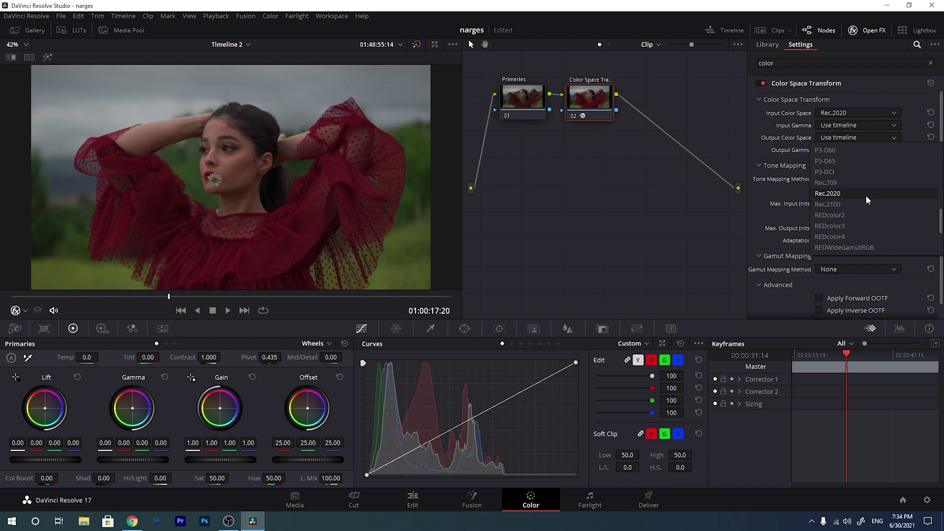
scroll(836, 213, down, 3)
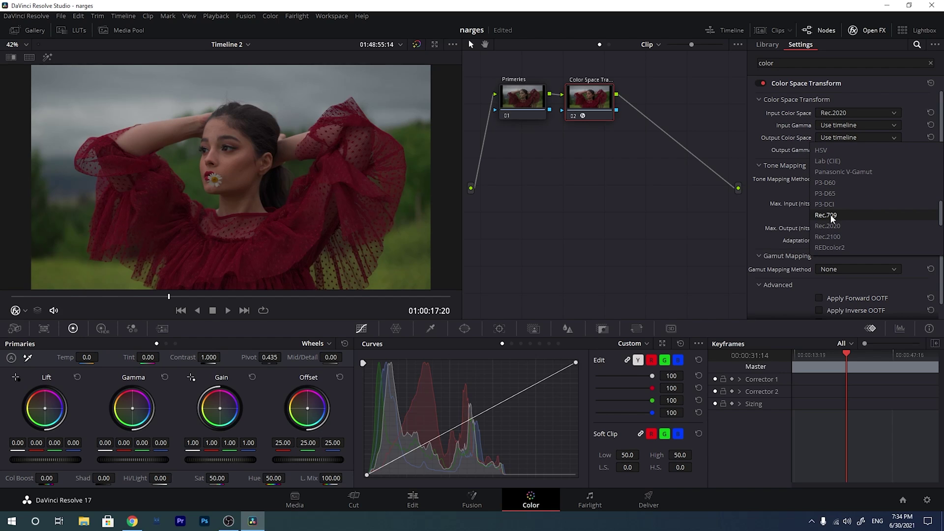
click(825, 215)
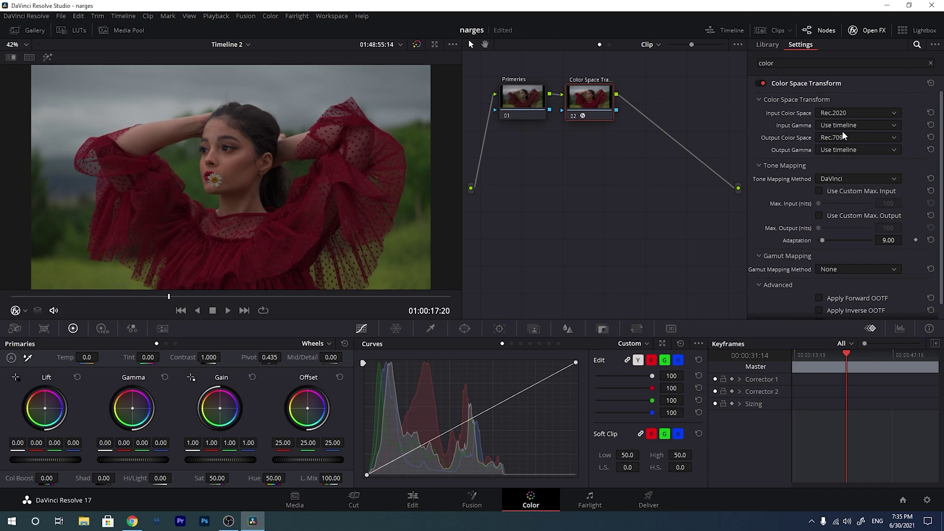
- Set the transform's input gamma to Rec.2100 HLG and output gamma to Rec.709, and close the effects library
click(895, 125)
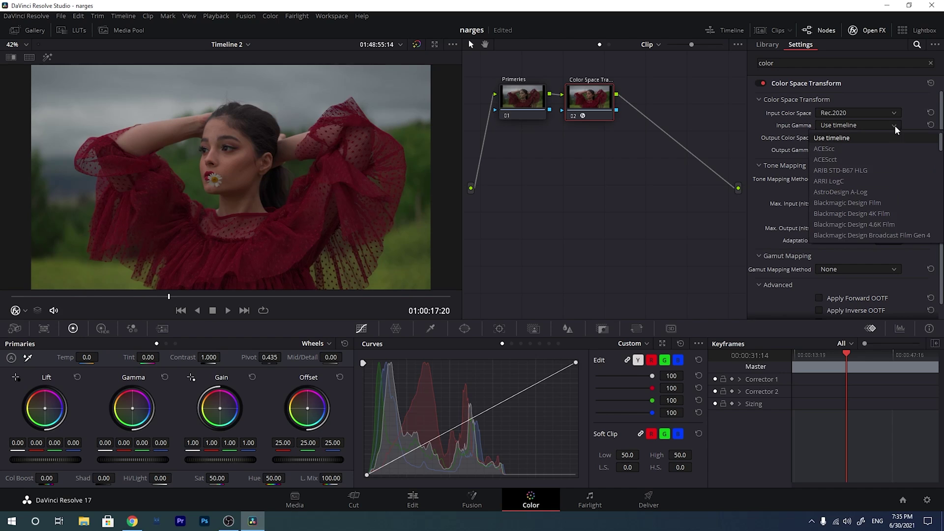
drag(942, 143, 942, 205)
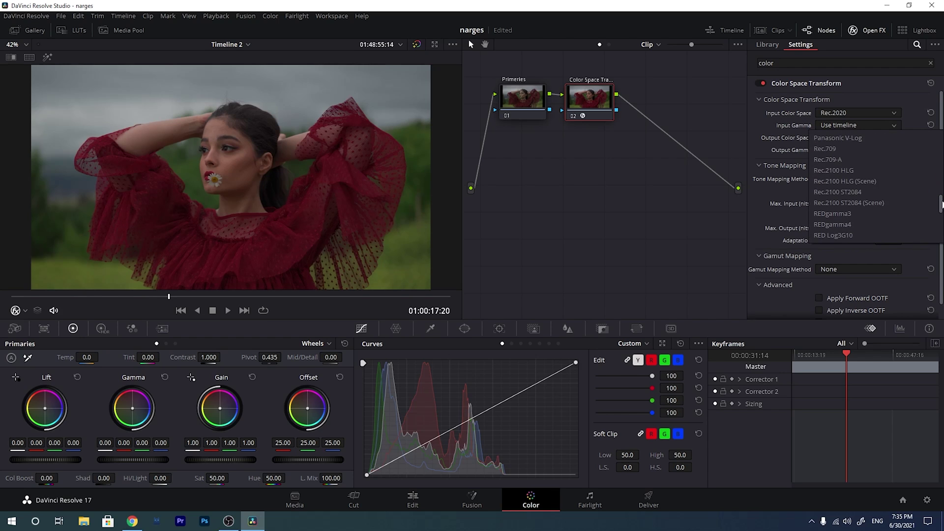
click(845, 169)
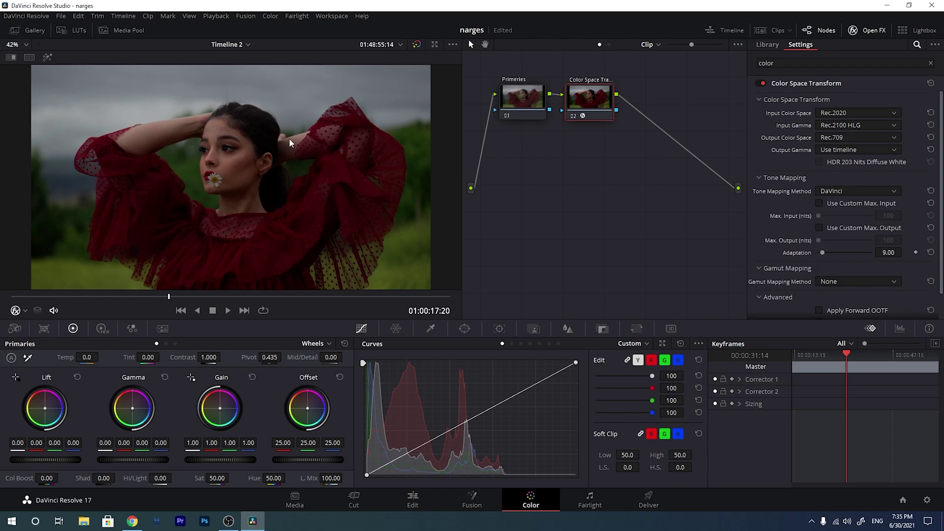
click(856, 149)
drag(939, 174, 940, 251)
scroll(941, 251, up, 4)
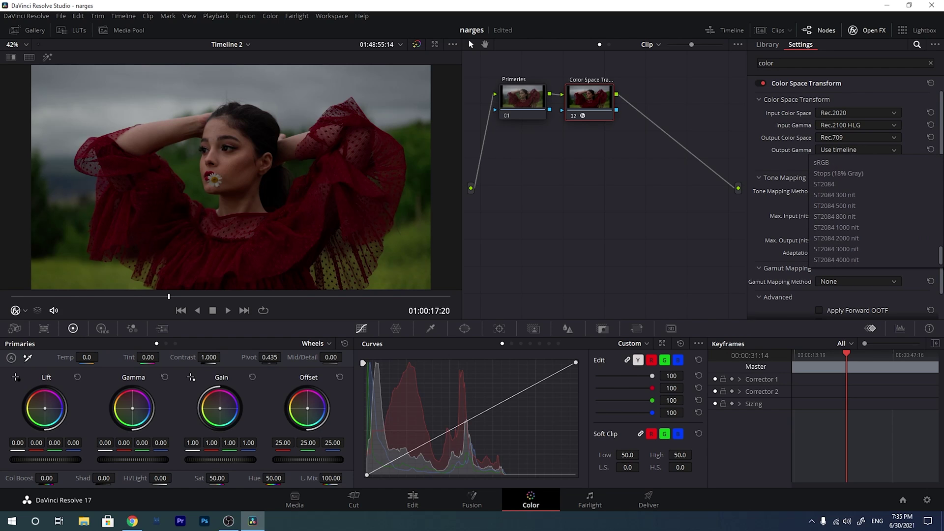
scroll(883, 189, up, 6)
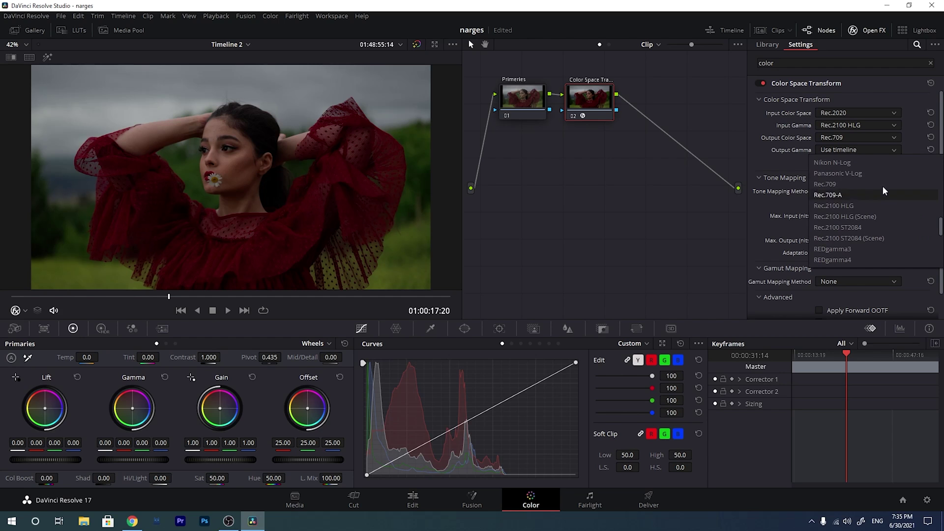
click(830, 183)
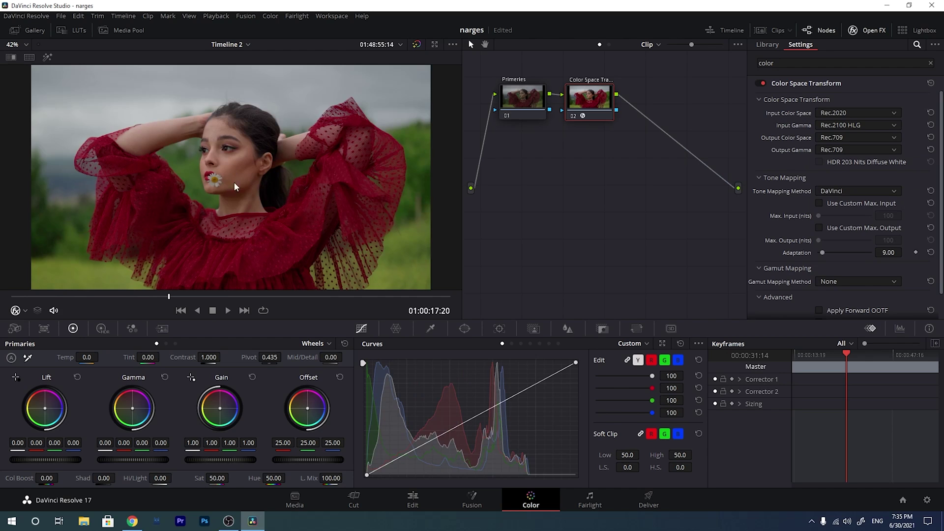
click(865, 30)
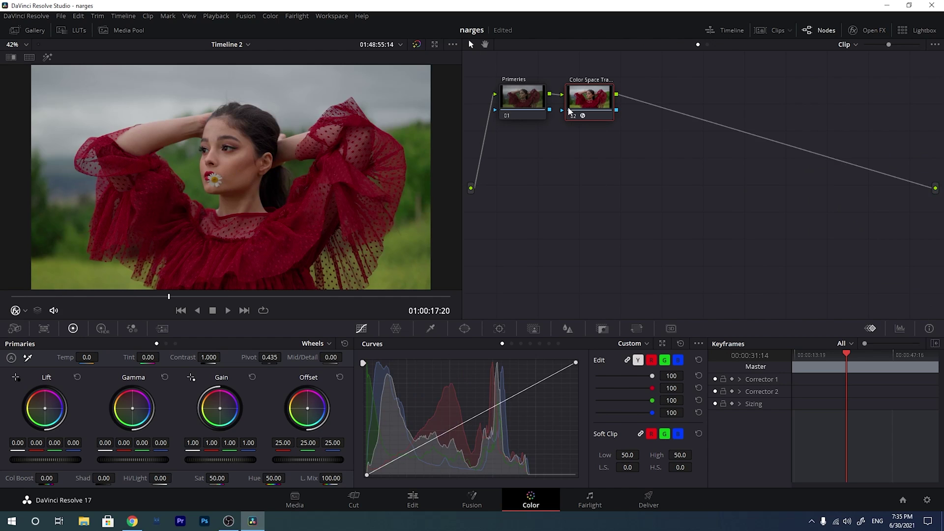
- Disable and re-enable the Color Space Transform node to compare the image before and after the conversion
key(ctrl+d)
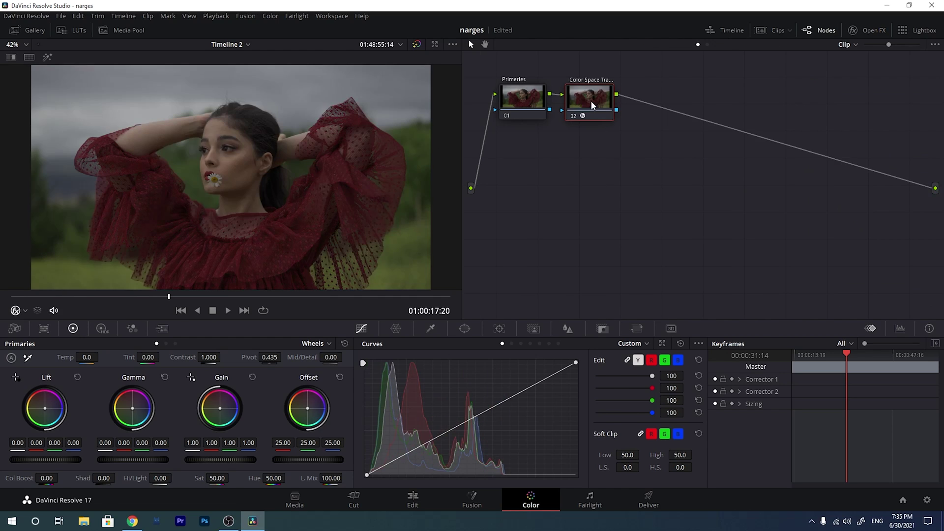
key(ctrl+d)
key(ctrl+d)
key(ctrl+d)
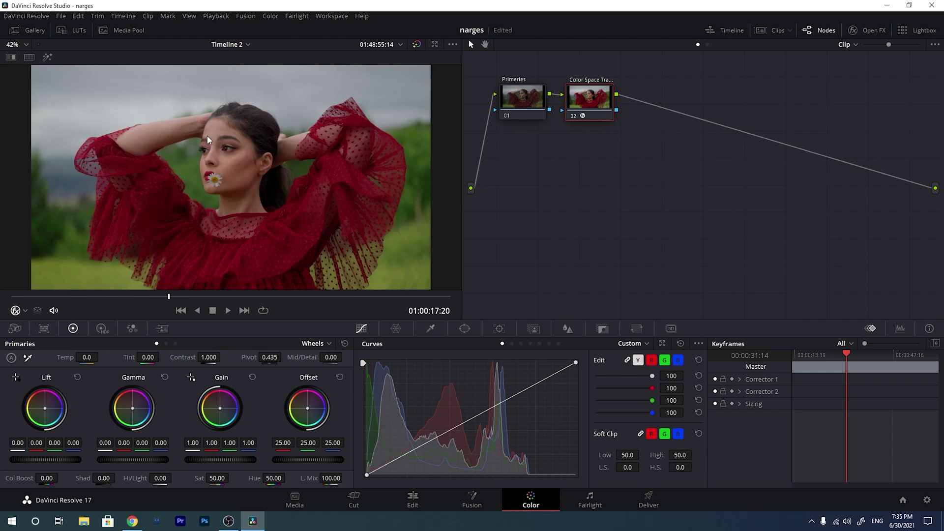
- Inspect the woman's face up close with the Color Space Transform node disabled and re-enabled to compare the skin before and after conversion
scroll(232, 110, up, 5)
drag(239, 99, 249, 158)
scroll(263, 201, up, 2)
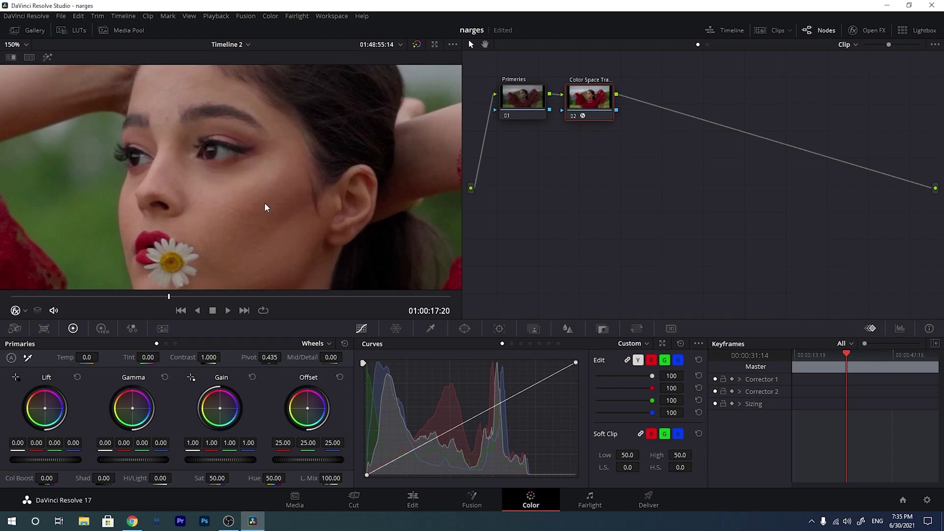
key(ctrl+d)
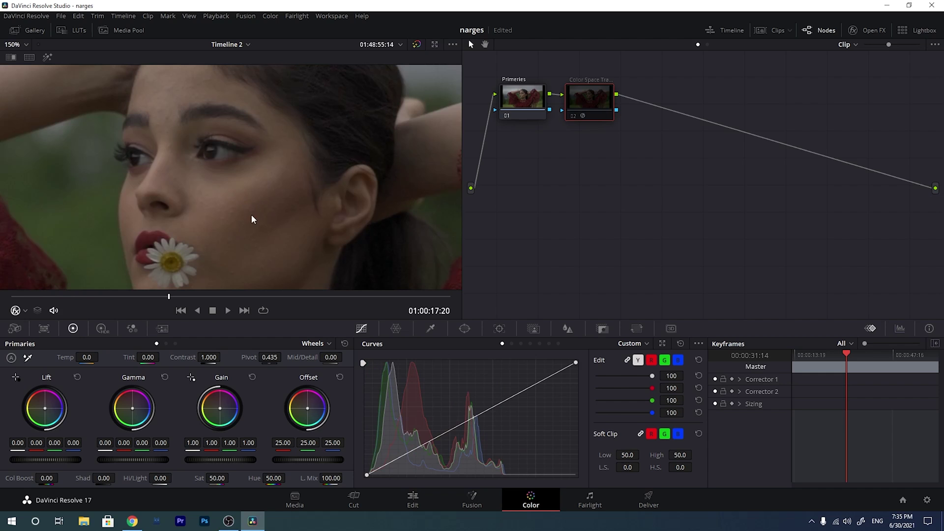
key(ctrl+d)
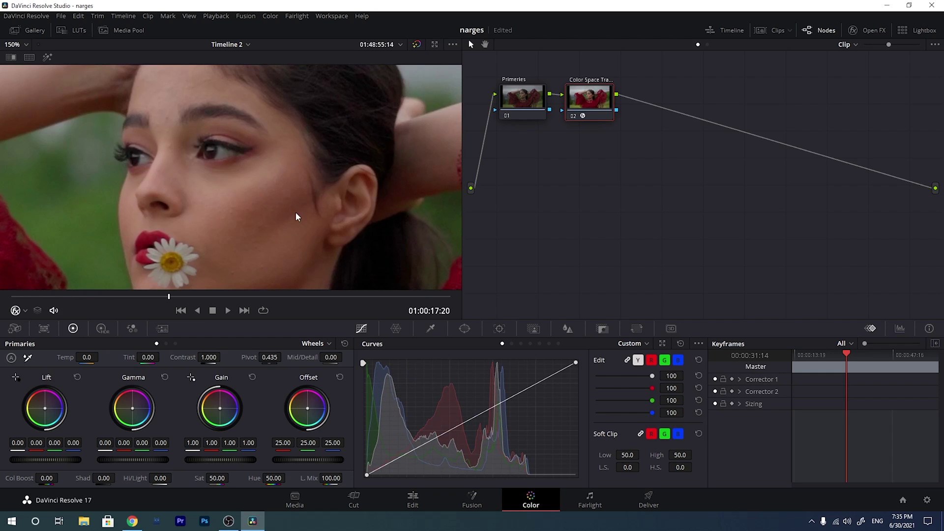
scroll(259, 188, down, 3)
scroll(223, 180, down, 5)
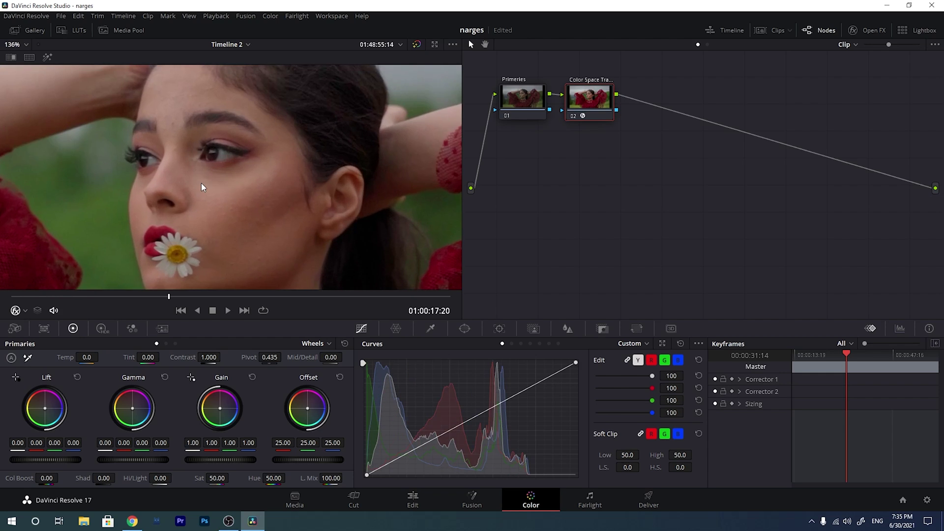
scroll(243, 192, up, 1)
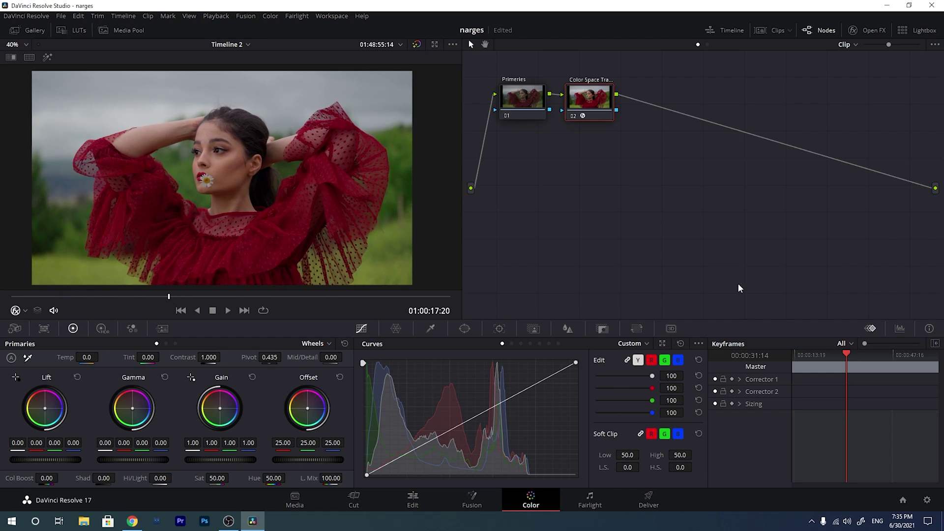
- Qualify the woman's skin tones on the Color Space Transform node, isolate the selection in highlight view and widen the hue width to 4.0
click(430, 328)
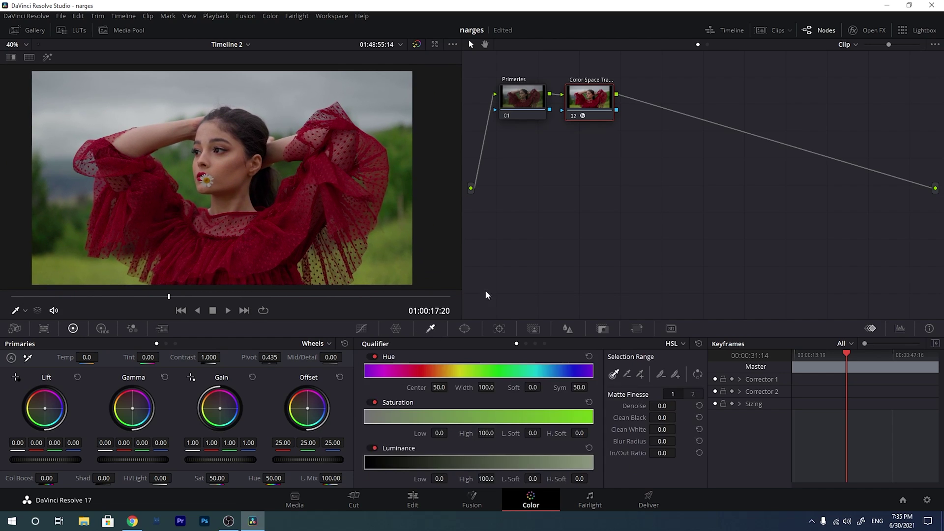
scroll(218, 127, up, 2)
click(214, 161)
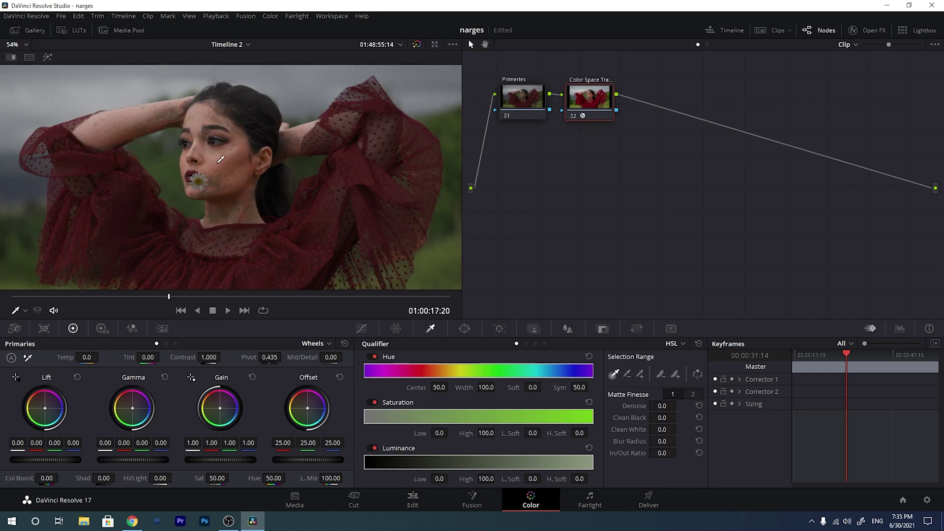
scroll(241, 162, down, 2)
scroll(242, 164, down, 1)
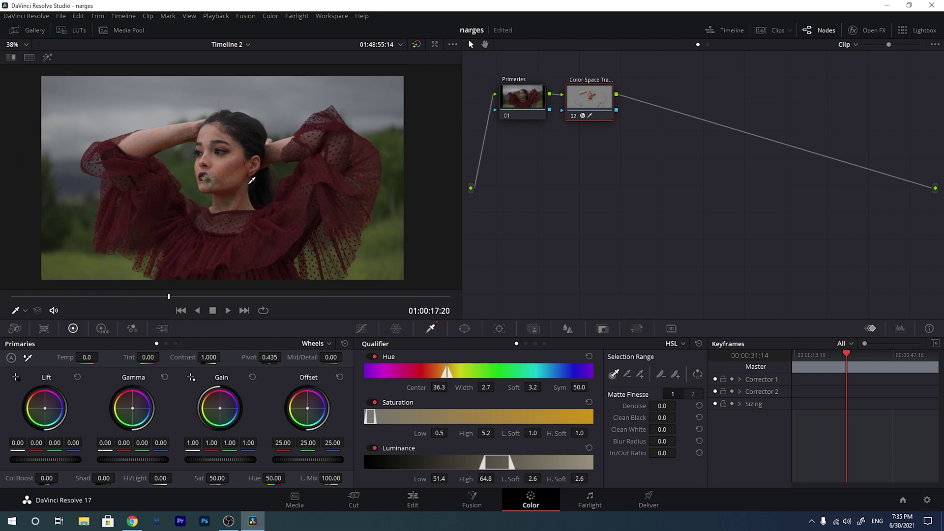
click(47, 55)
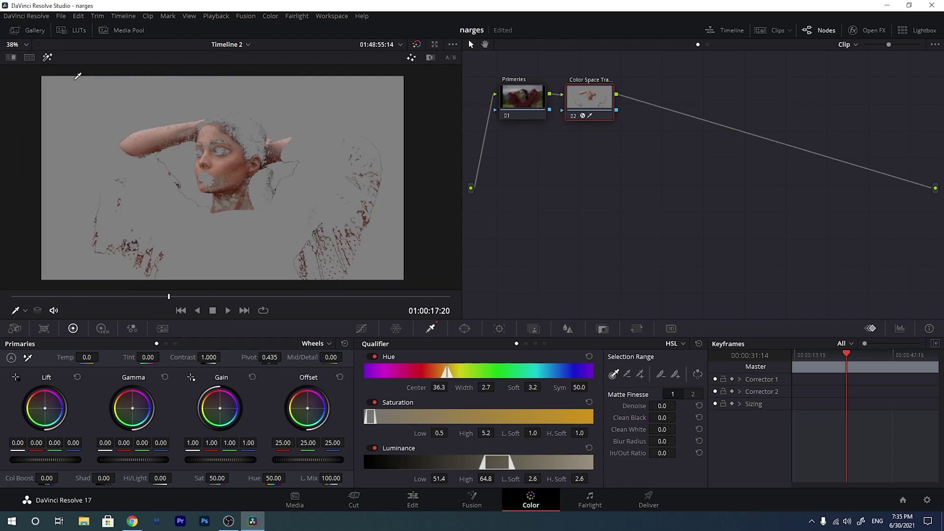
drag(456, 380, 448, 373)
- Show the video scopes as a vectorscope and turn on its skin tone indicator
click(899, 329)
click(868, 344)
click(880, 379)
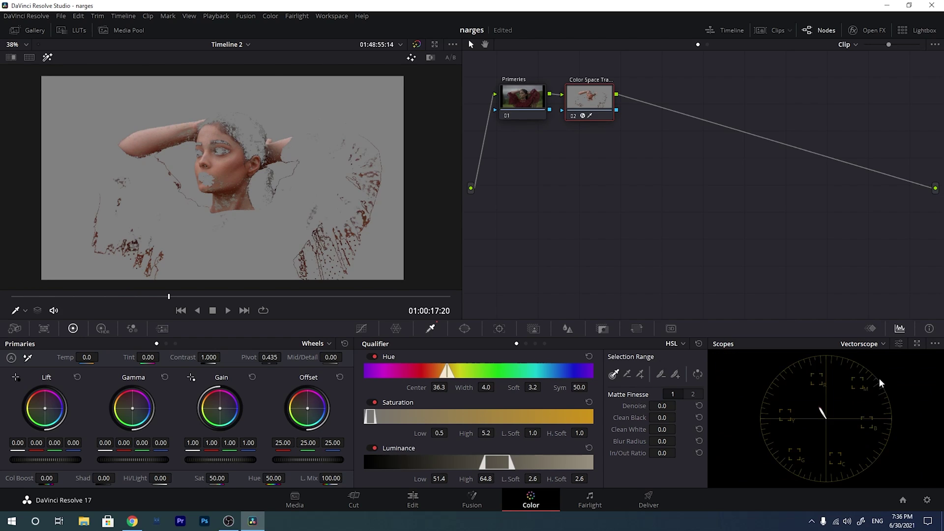
click(899, 343)
click(837, 438)
- Toggle the Color Space Transform off and on to compare the qualified skin tones on the vectorscope, and reset the qualifier
key(ctrl+d)
key(ctrl+d)
click(869, 30)
click(765, 83)
click(765, 83)
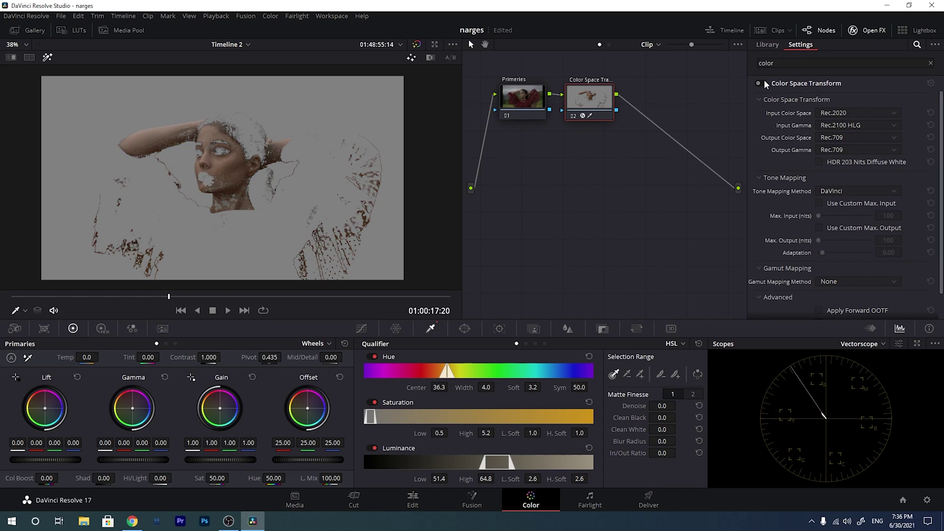
click(764, 83)
click(764, 83)
click(764, 83)
click(764, 84)
scroll(211, 142, up, 6)
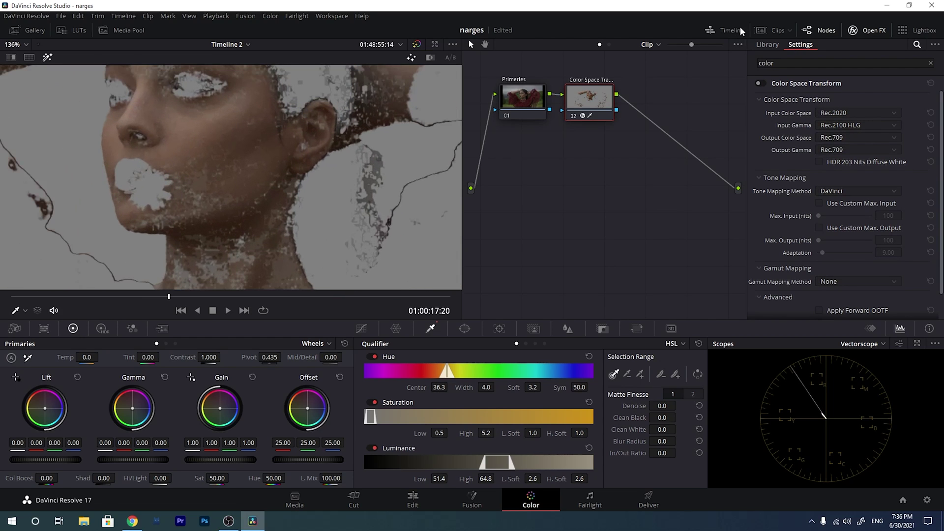
click(759, 84)
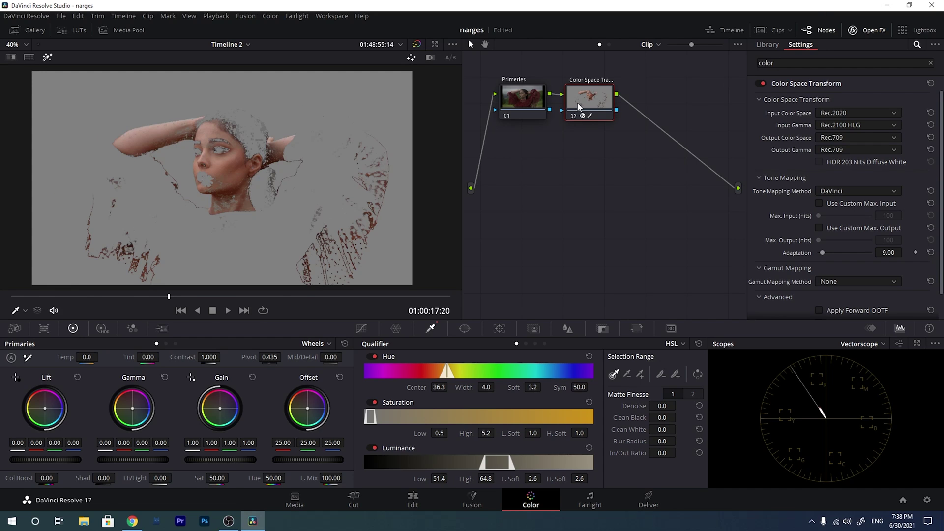
click(698, 344)
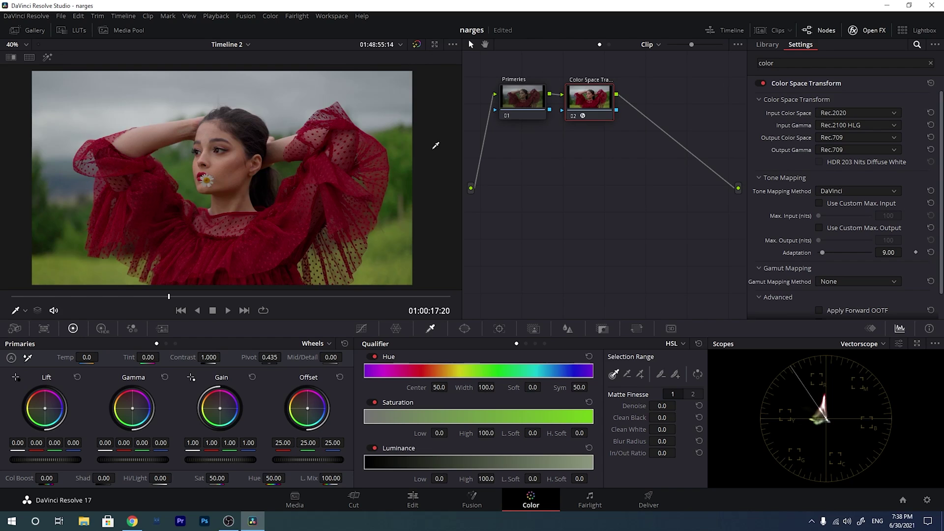
- Grade the Primaries node with lift -0.01, gamma 0.02 and gain 0.97, default saturation and a cooler color temperature
click(521, 97)
click(854, 30)
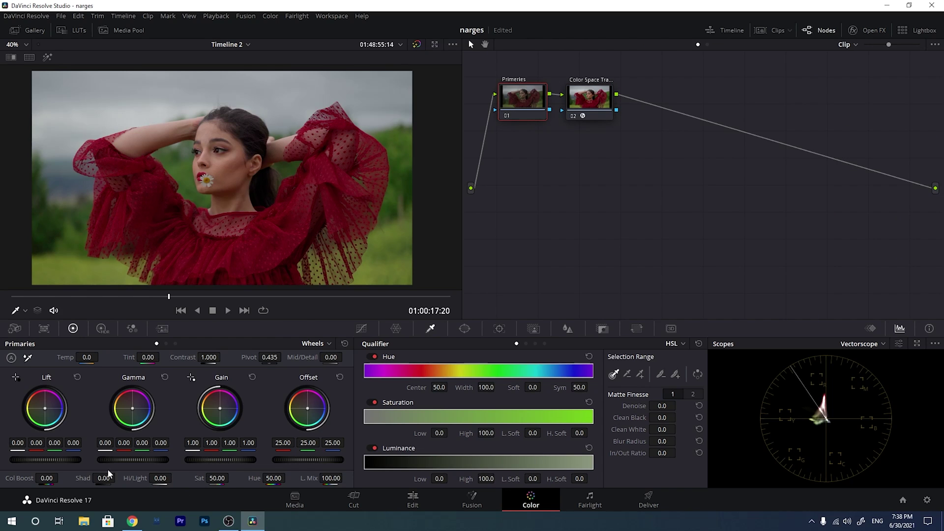
drag(49, 458, 49, 460)
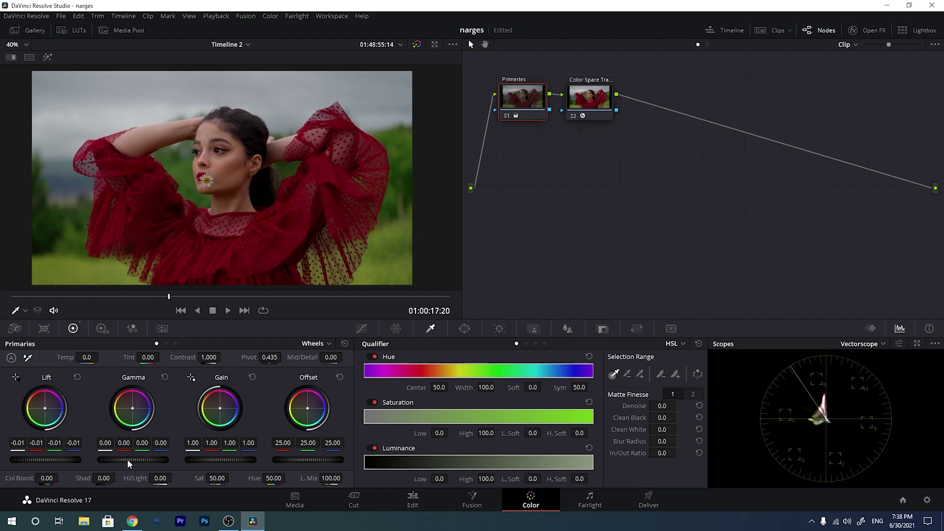
drag(141, 459, 142, 459)
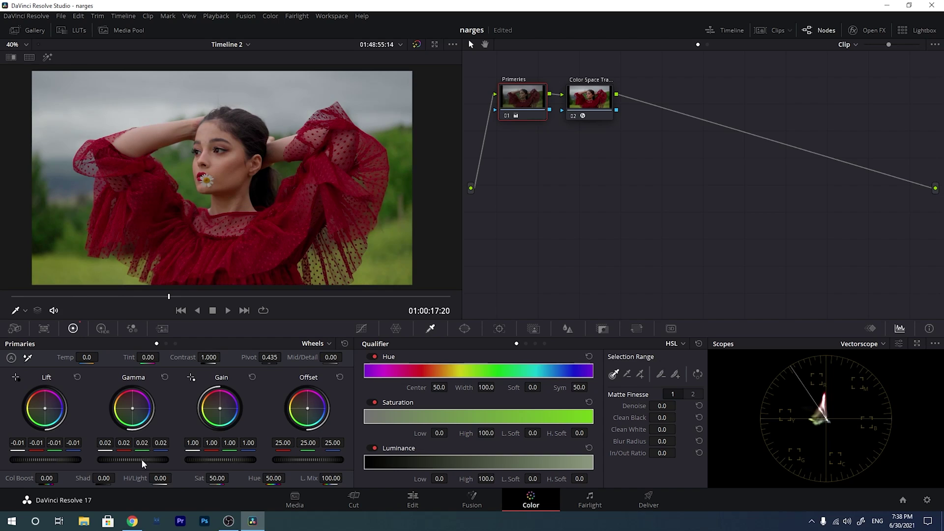
drag(222, 456, 213, 478)
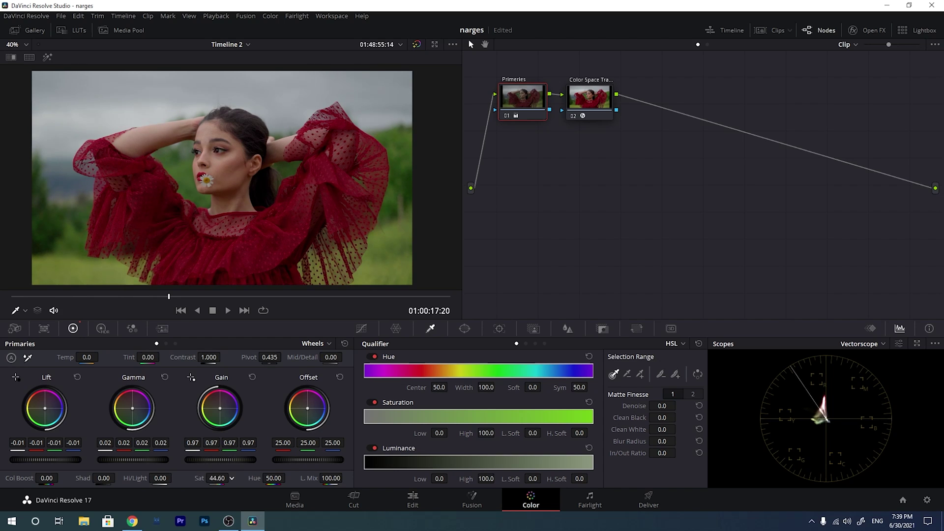
double_click(199, 478)
drag(69, 357, 42, 357)
- Add a serial node after the Color Space Transform node for further grading
click(593, 107)
key(alt+s)
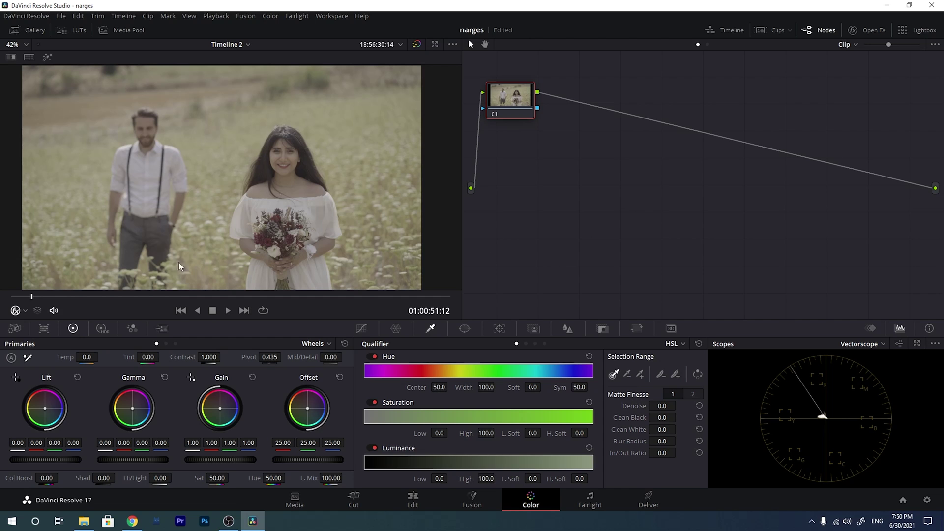
- Add a second serial node to the couple's clip and label the two nodes "Primaries" and "Color Space Transform"
drag(32, 297, 12, 305)
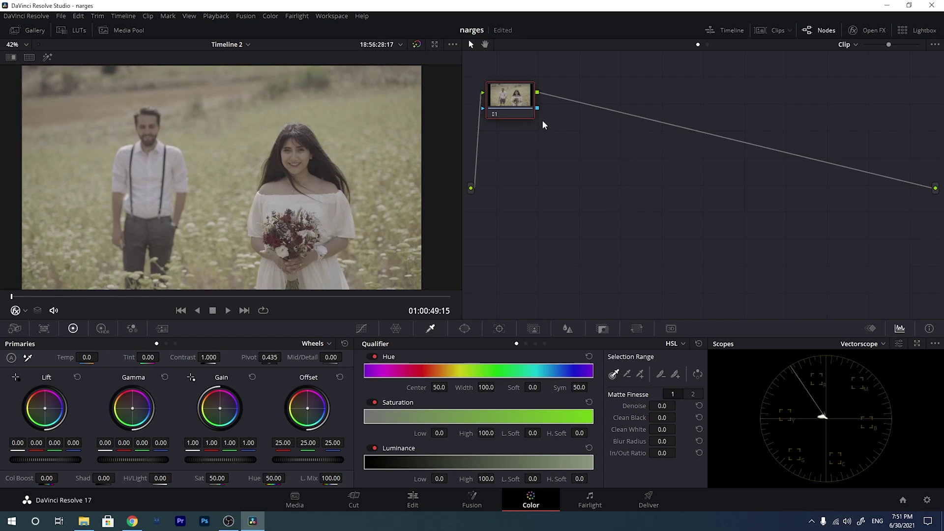
key(alt+s)
right_click(579, 96)
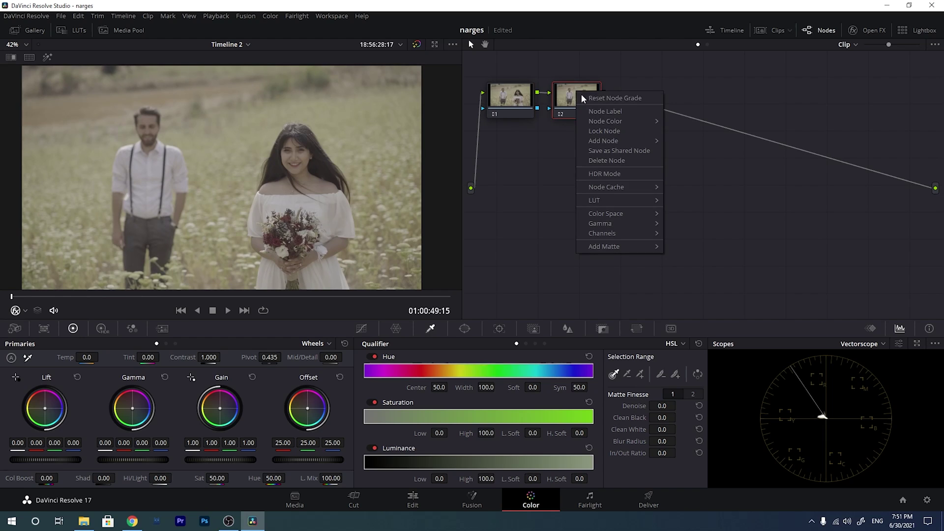
click(602, 111)
text(Color Space Transform)
double_click(523, 115)
text(Primaries)
- Search the effects library for "color" and apply the Color Space Transform effect to the couple clip's second node
click(584, 105)
click(871, 31)
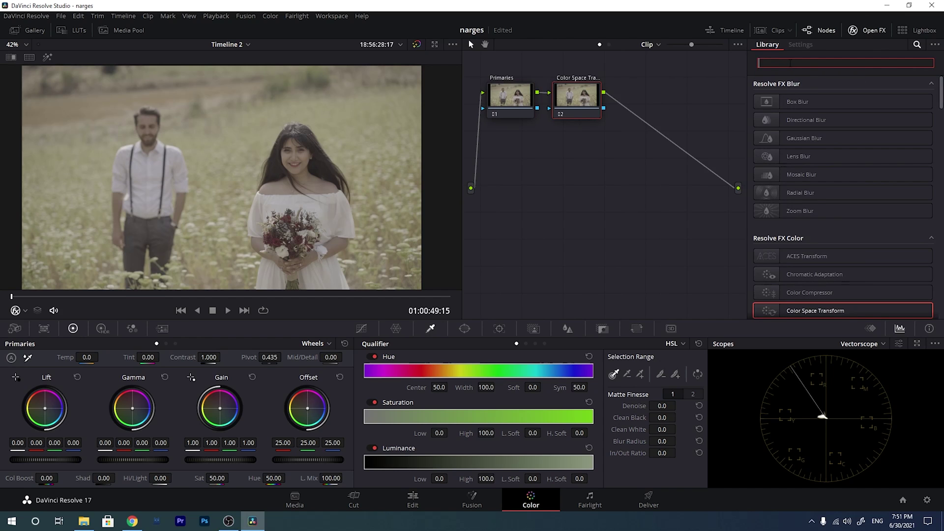
text(color)
drag(790, 120, 590, 105)
drag(590, 105, 587, 104)
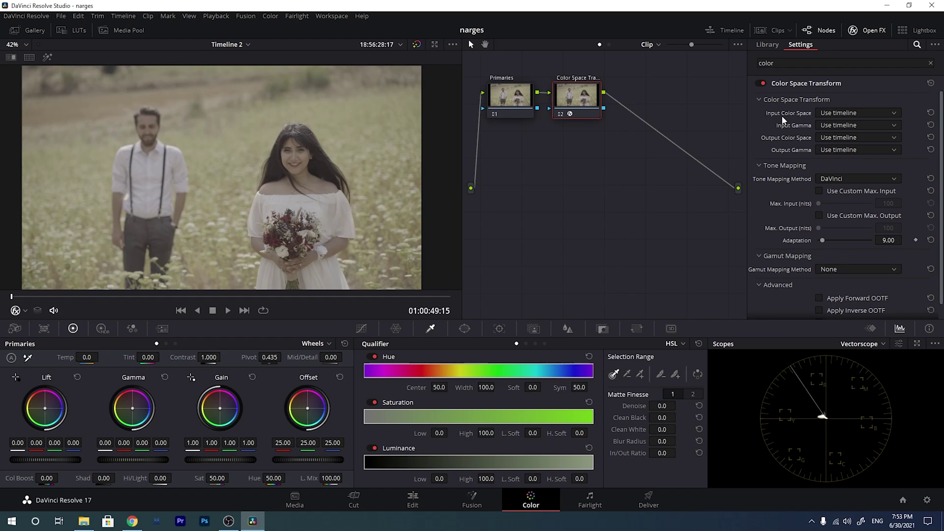
- Set the transform's input color space to Sony S-Gamut and its input gamma to Sony S-Log2
click(842, 113)
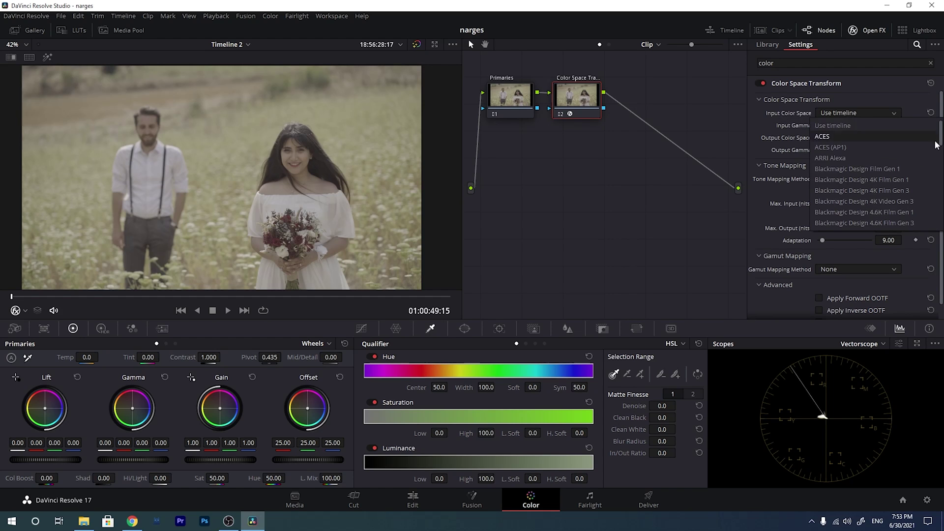
drag(942, 140, 941, 235)
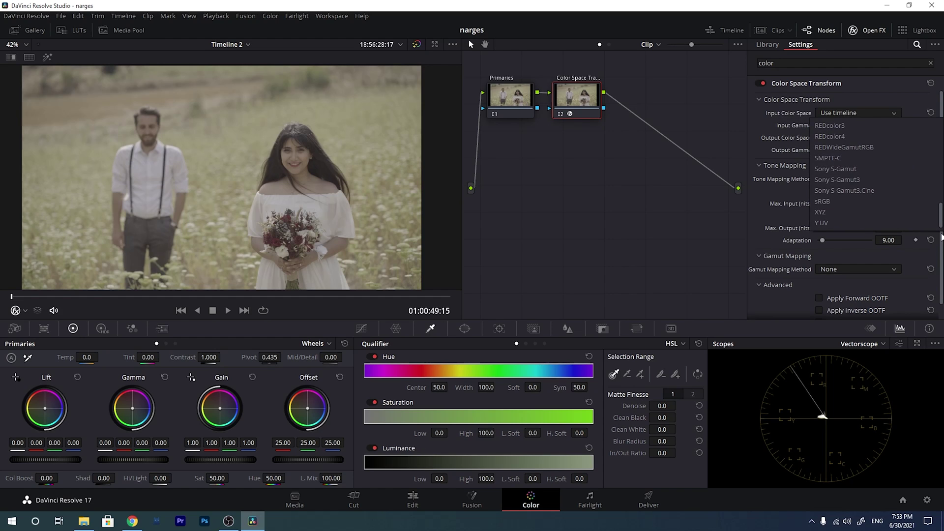
click(838, 169)
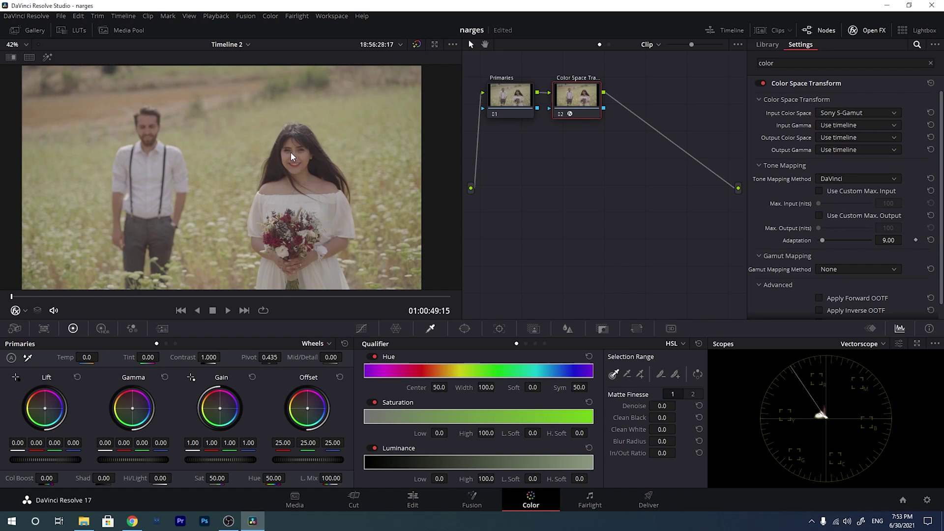
click(856, 125)
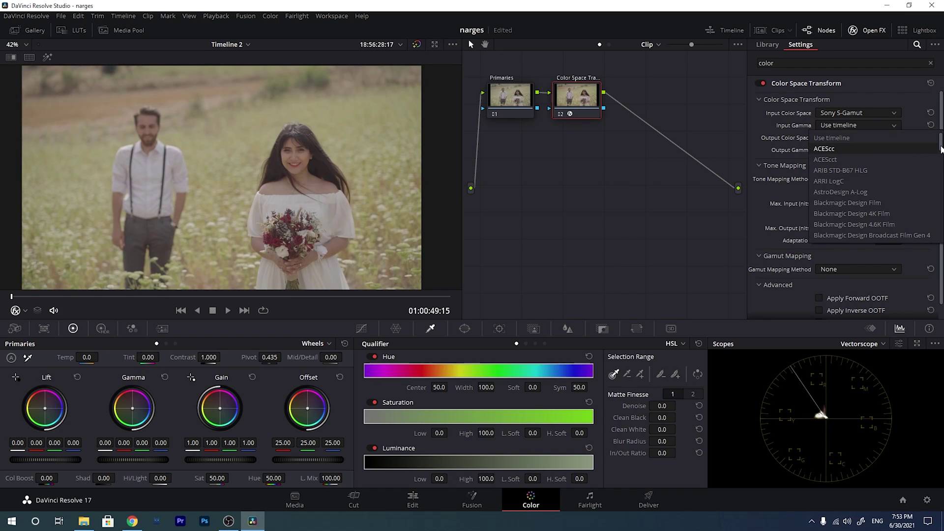
drag(940, 145, 941, 217)
click(839, 191)
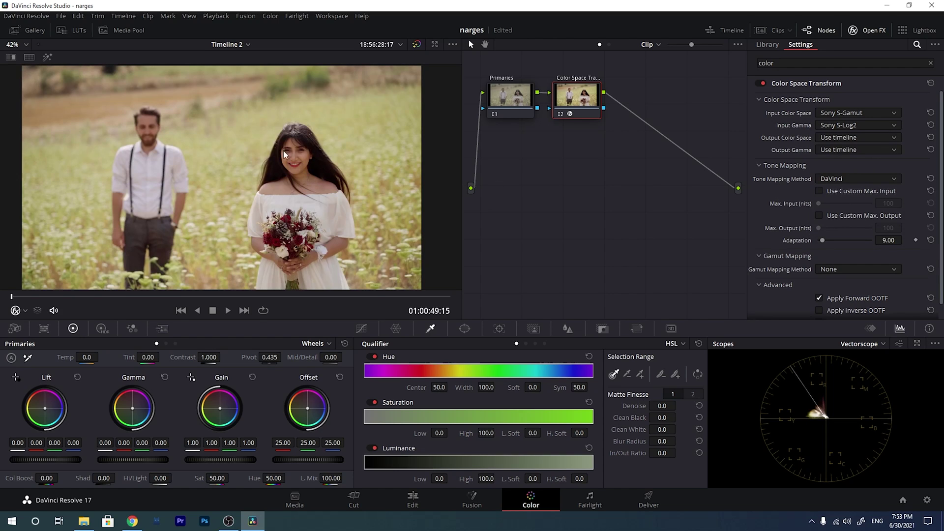
scroll(292, 161, down, 1)
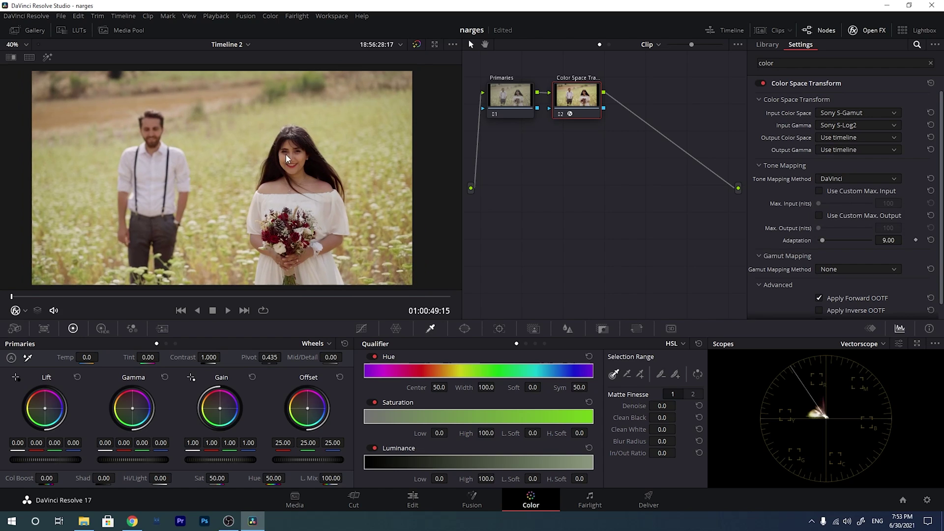
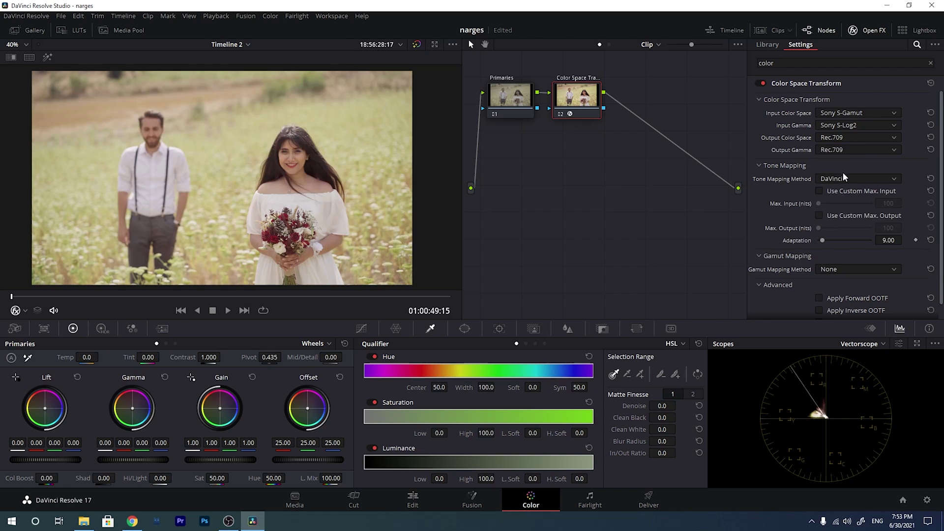
- Grade the couple clip's Primaries node with lift -0.03, gamma 0.02 and highlights -50, and preview another frame of the clip
click(507, 100)
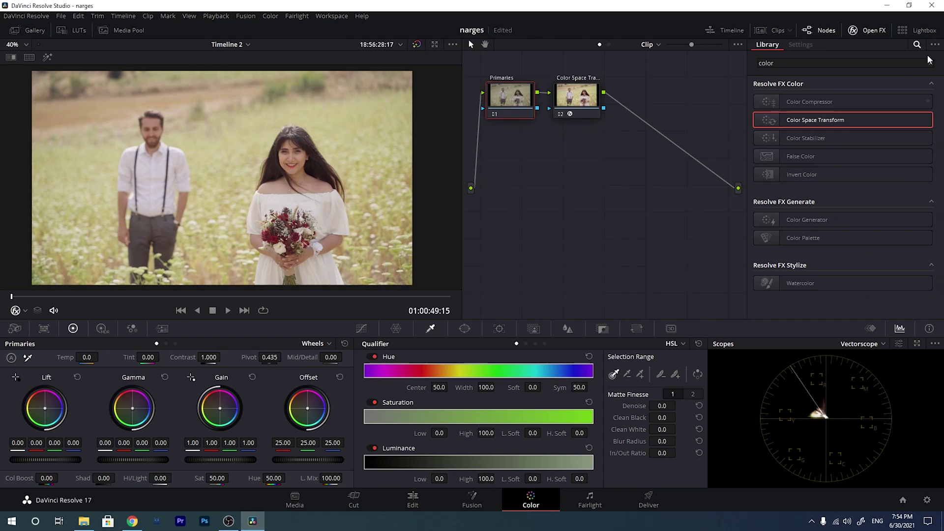
click(867, 30)
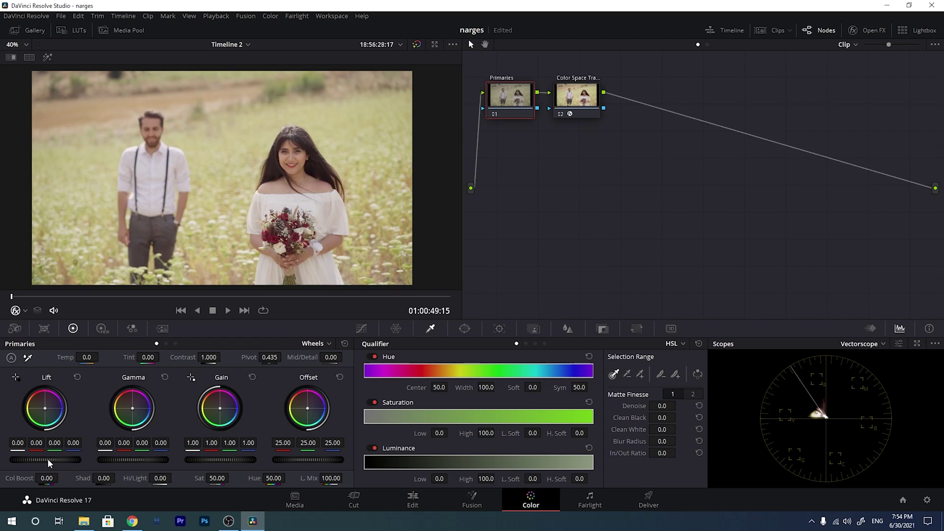
scroll(43, 458, down, 3)
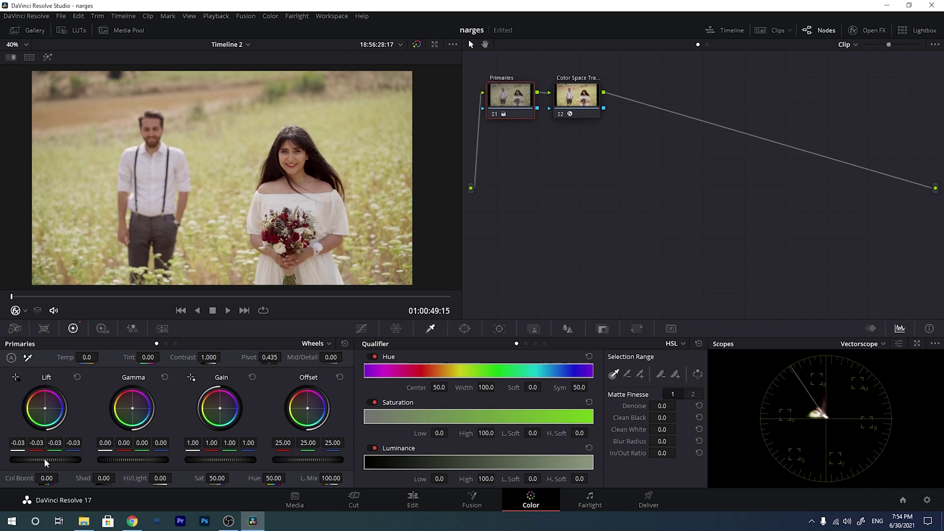
mouse_move(129, 478)
mouse_down()
mouse_move(88, 478)
mouse_move(121, 477)
mouse_move(110, 478)
mouse_up()
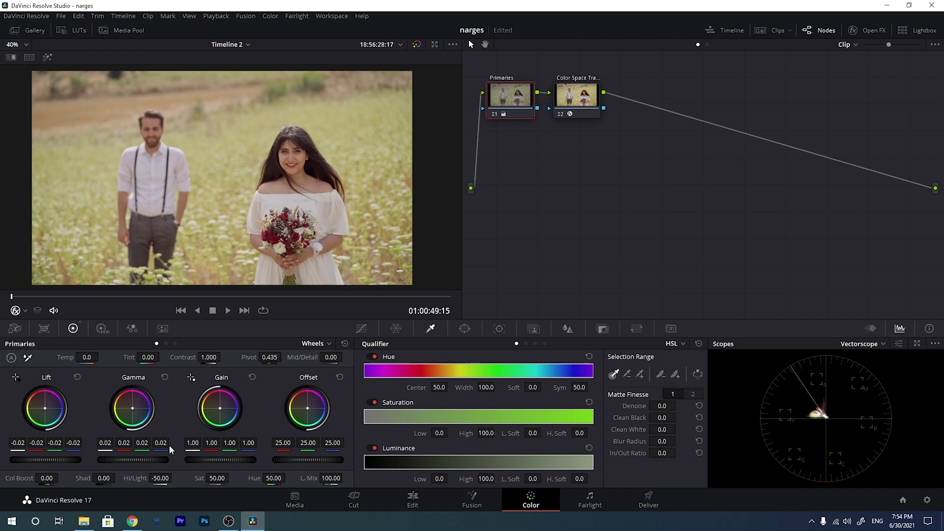
scroll(54, 458, down, 1)
drag(66, 295, 90, 296)
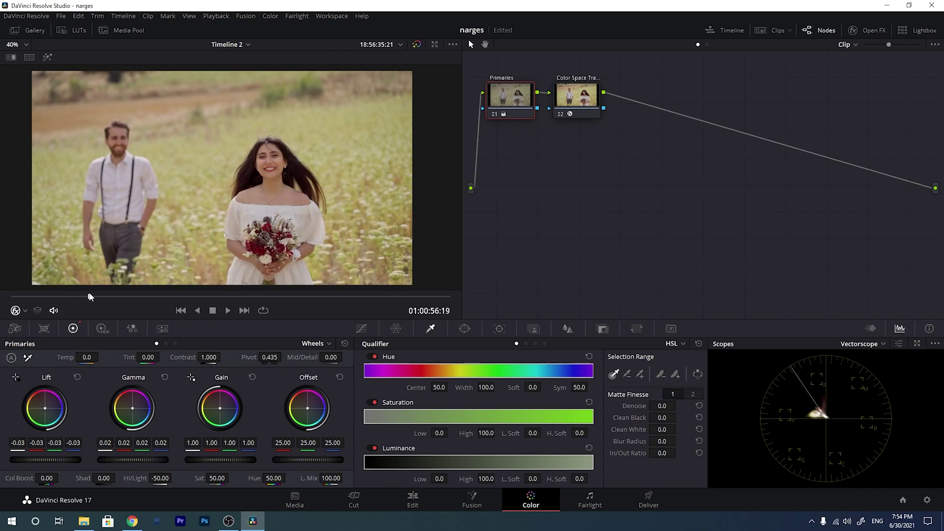
- Set the Primaries node's gain to 1.05 and its color temperature to -190, checking another frame of the clip
scroll(220, 460, up, 5)
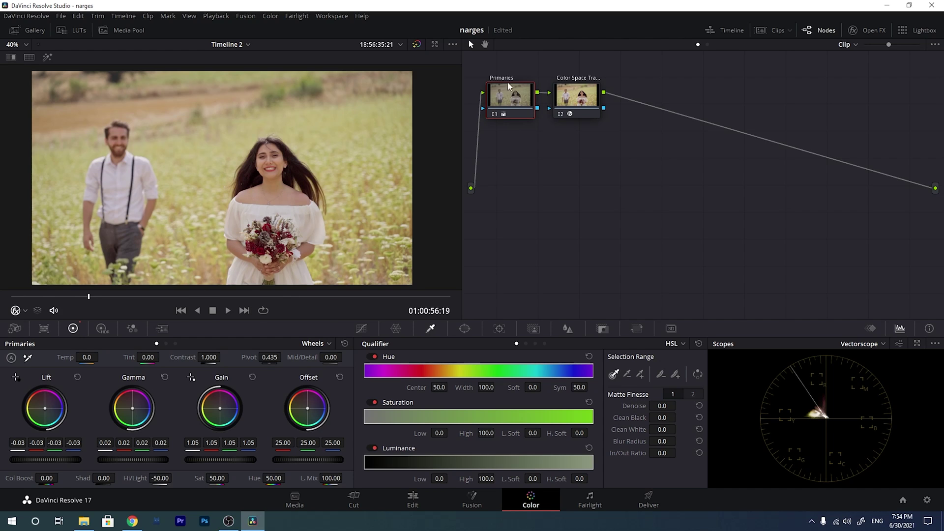
mouse_move(97, 296)
mouse_down()
mouse_move(127, 302)
mouse_move(113, 300)
mouse_up()
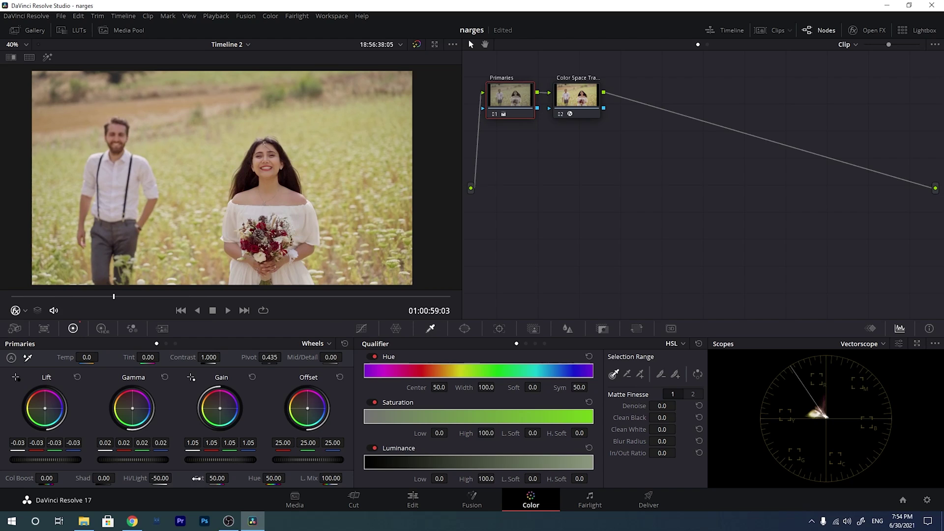
drag(196, 478, 231, 478)
double_click(199, 477)
drag(65, 358, 44, 357)
- Compare the couple clip with and without its entire grade
key(shift+d)
key(shift+d)
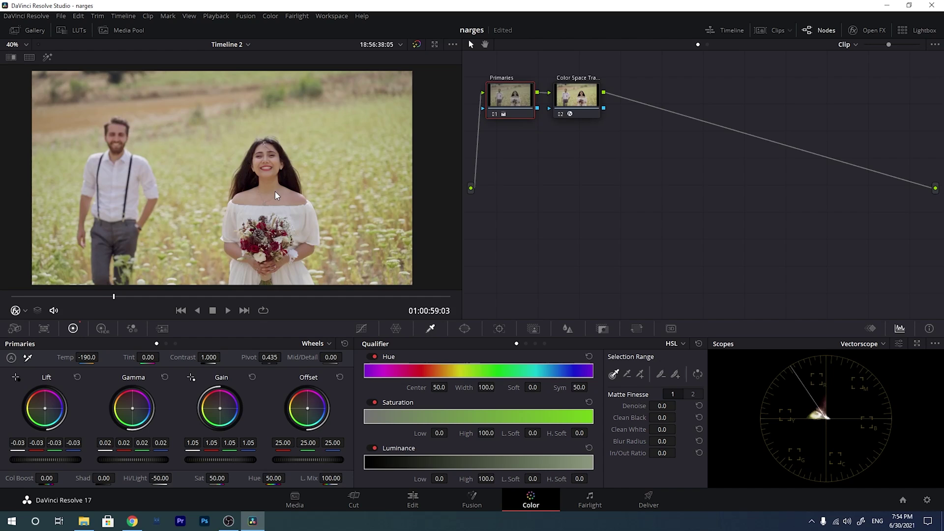
key(shift+d)
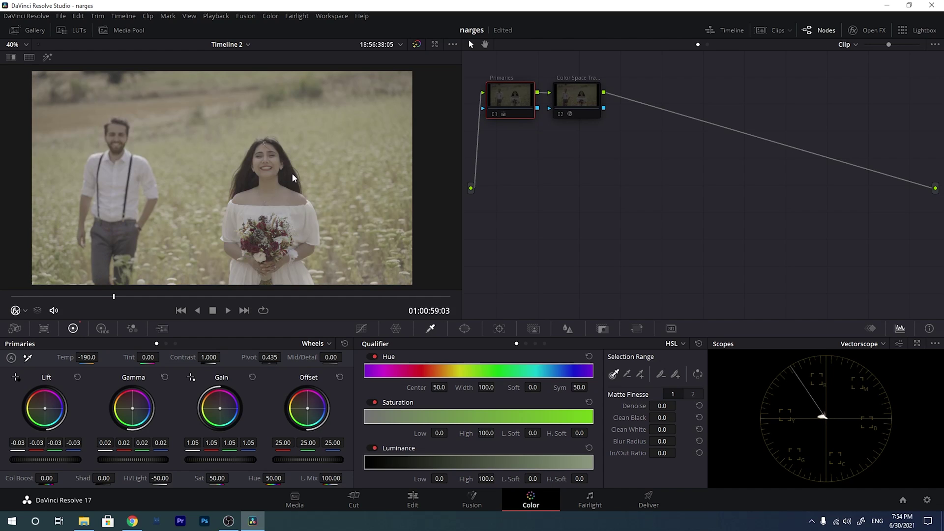
key(shift+d)
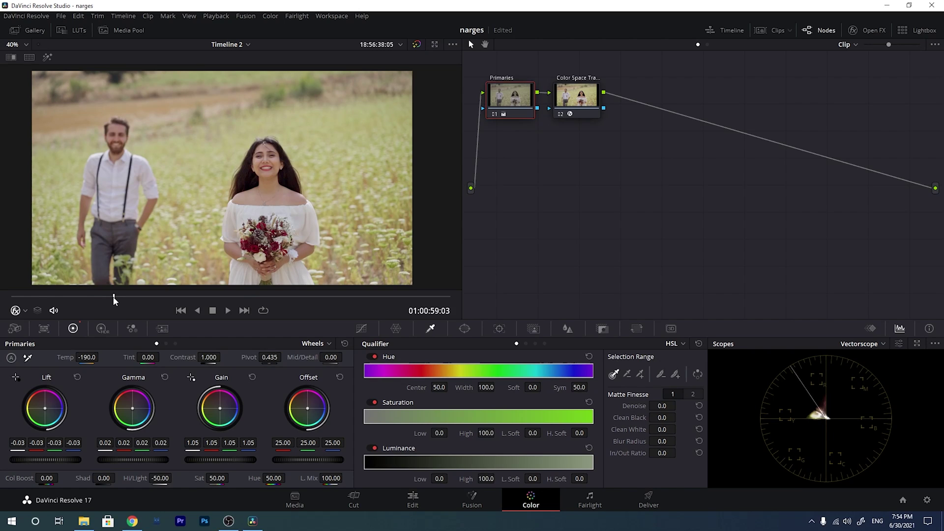
- Compare the bride's skin tones close up with the Color Space Transform node disabled and enabled
scroll(314, 131, up, 5)
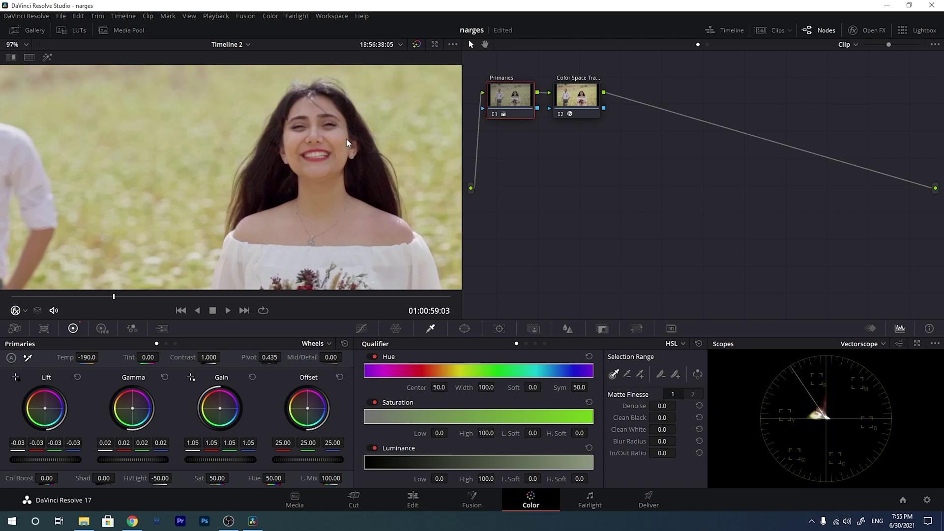
scroll(259, 162, up, 3)
click(576, 94)
key(ctrl+d)
key(ctrl+d)
key(ctrl+d)
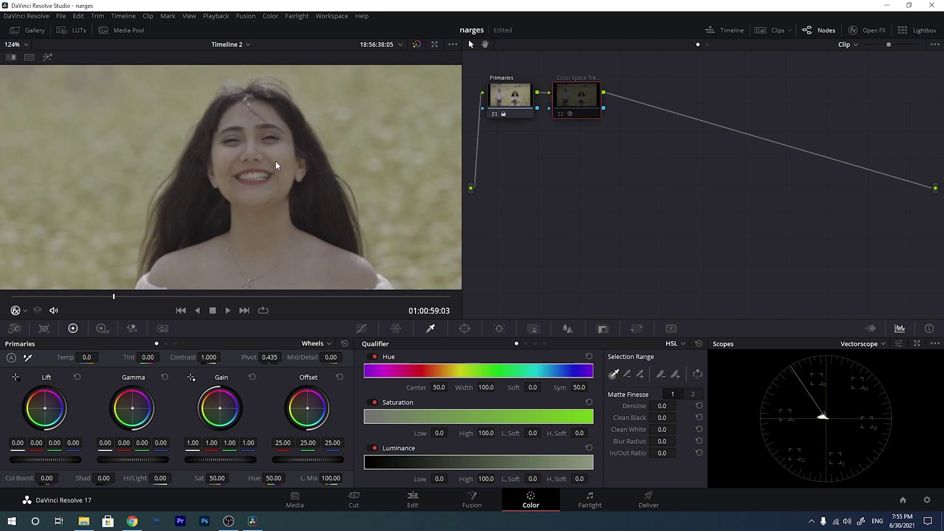
scroll(300, 126, up, 1)
key(ctrl+d)
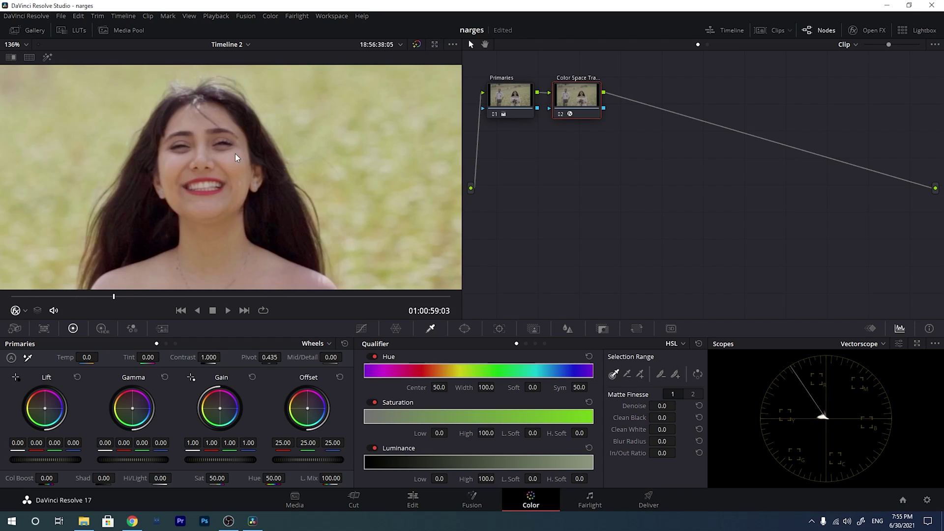
key(ctrl+d)
key(ctrl+d)
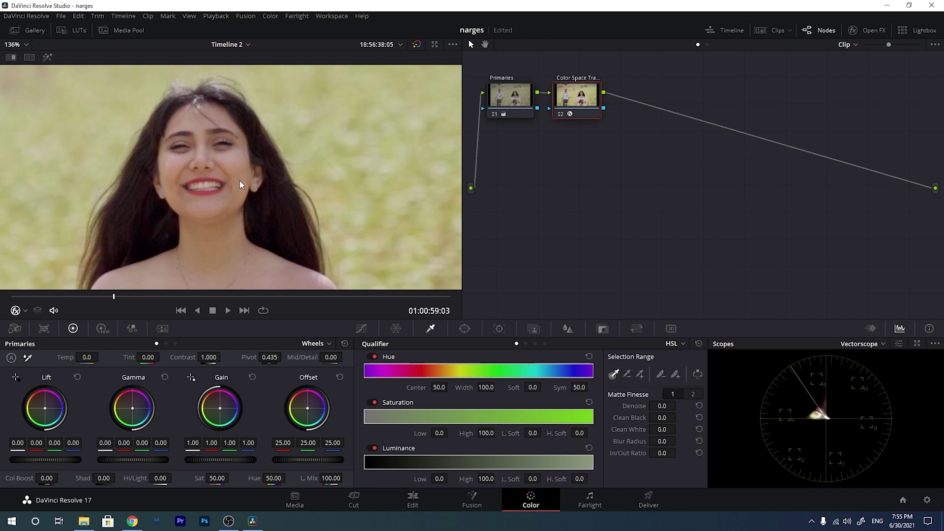
key(ctrl+d)
key(ctrl+d)
key(ctrl+d)
key(ctrl+d)
- Save the project
scroll(234, 178, down, 8)
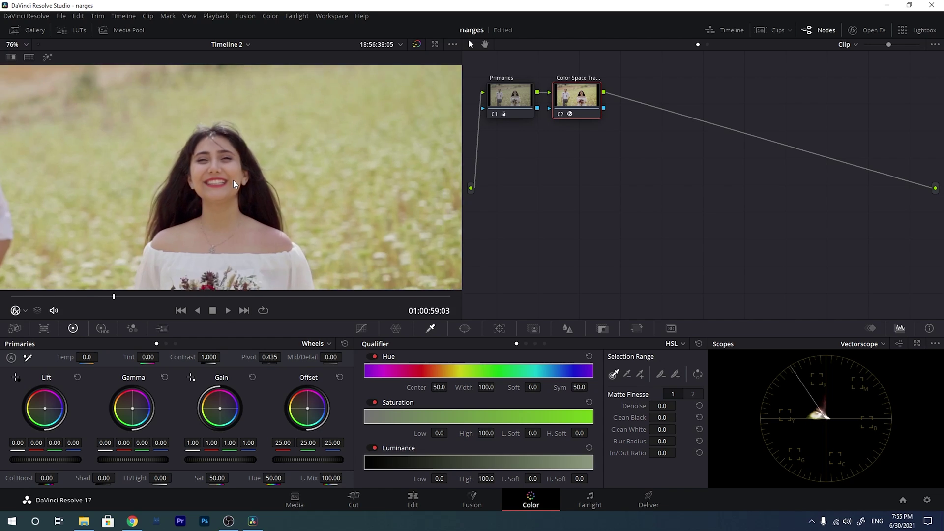
drag(207, 184, 235, 181)
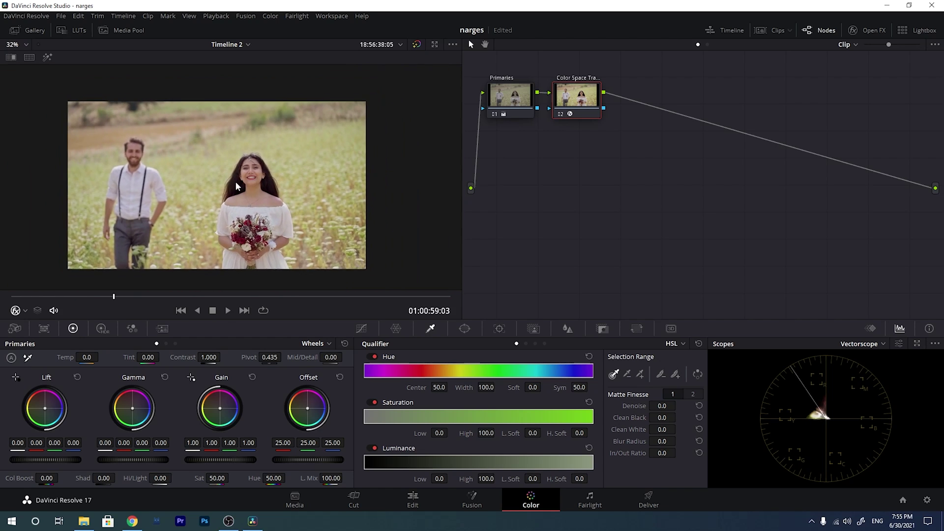
scroll(246, 196, up, 3)
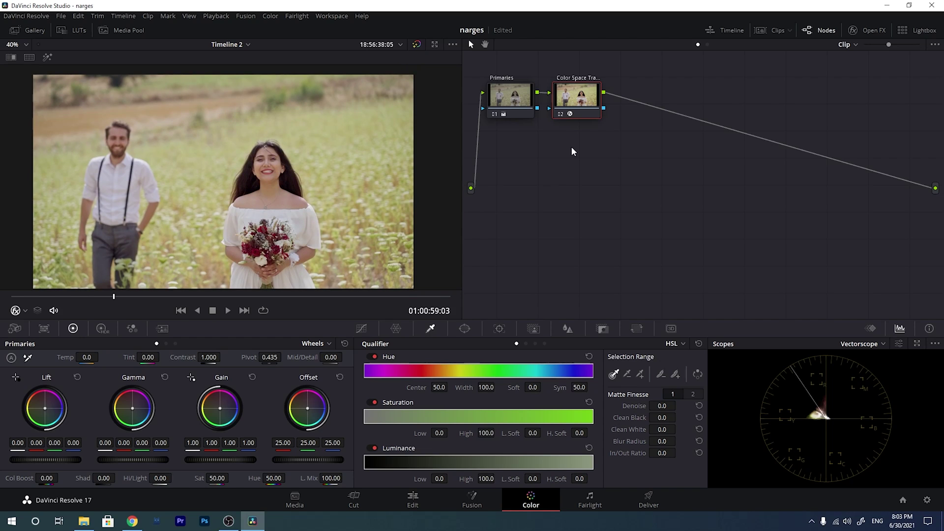
key(ctrl+s)
- Try the DaVinci YRGB Color Managed color science in the project's color management settings and review the available Resolve color management presets
click(926, 500)
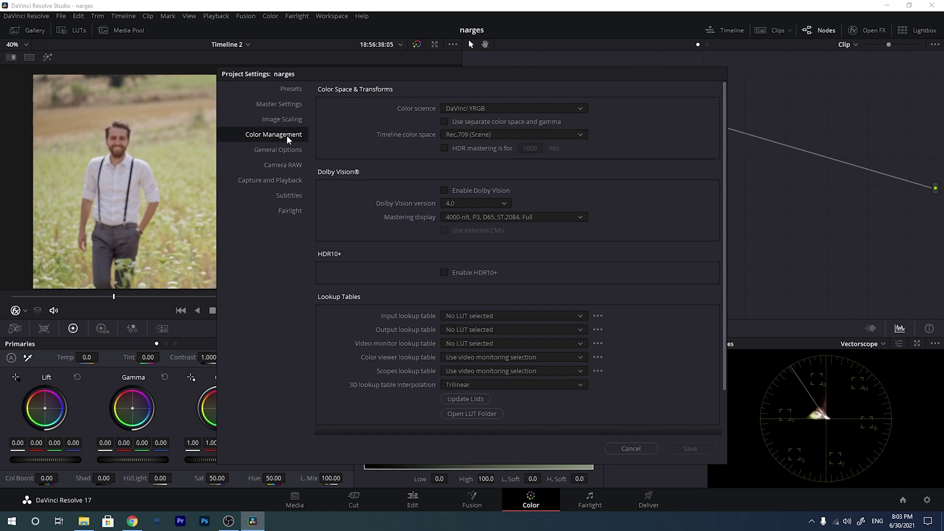
click(478, 109)
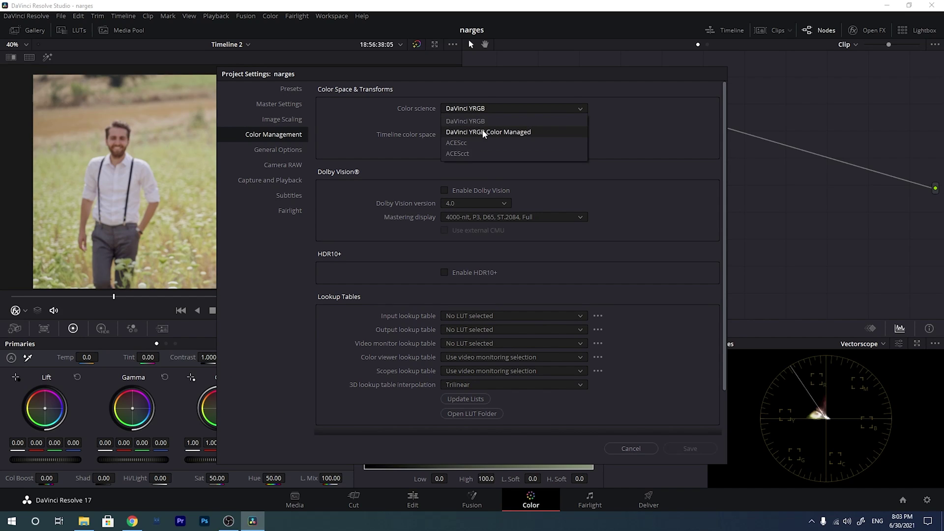
click(511, 131)
click(478, 122)
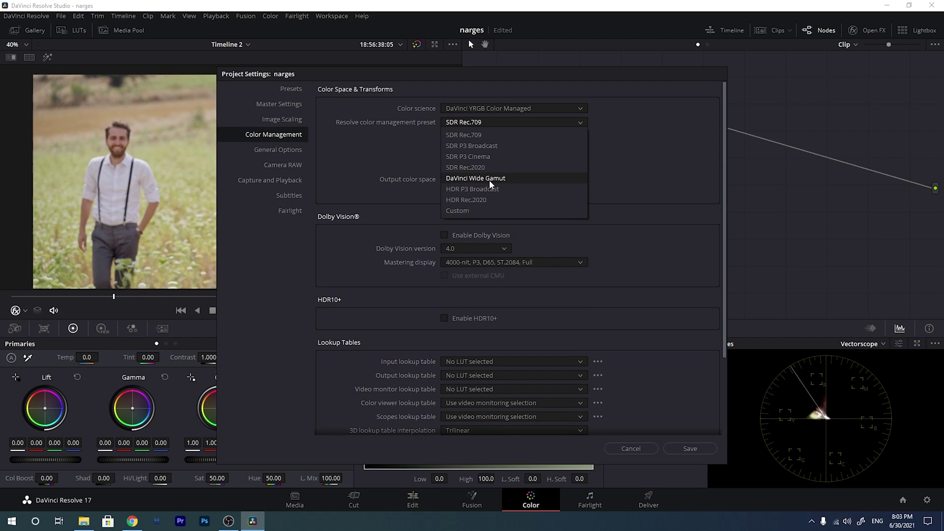
- Check the Sony color gamut comparison chart in Chrome, return to DaVinci Resolve and discard the project settings changes
click(133, 522)
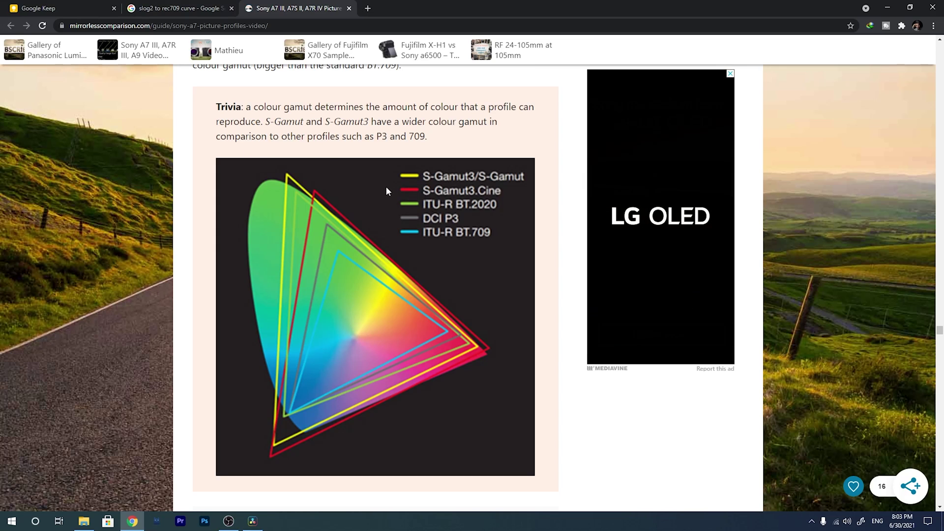
click(253, 521)
click(497, 121)
click(632, 139)
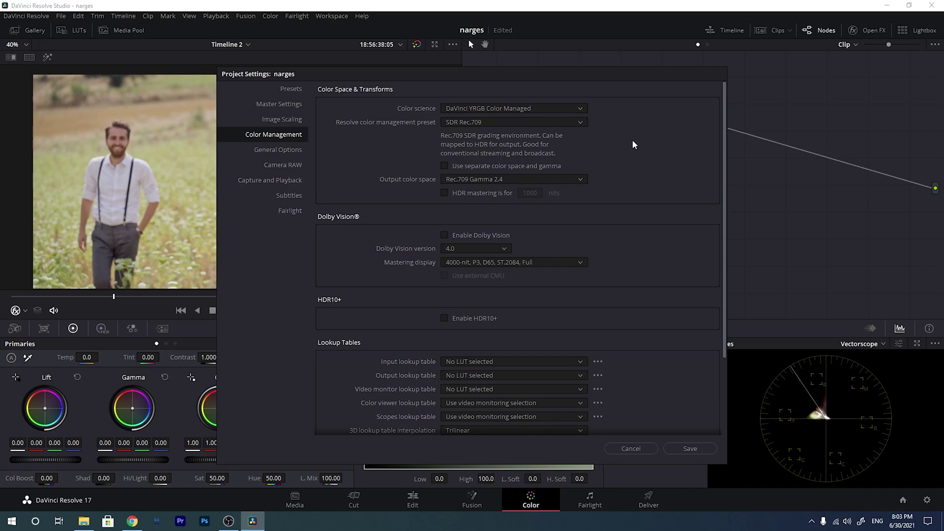
click(630, 448)
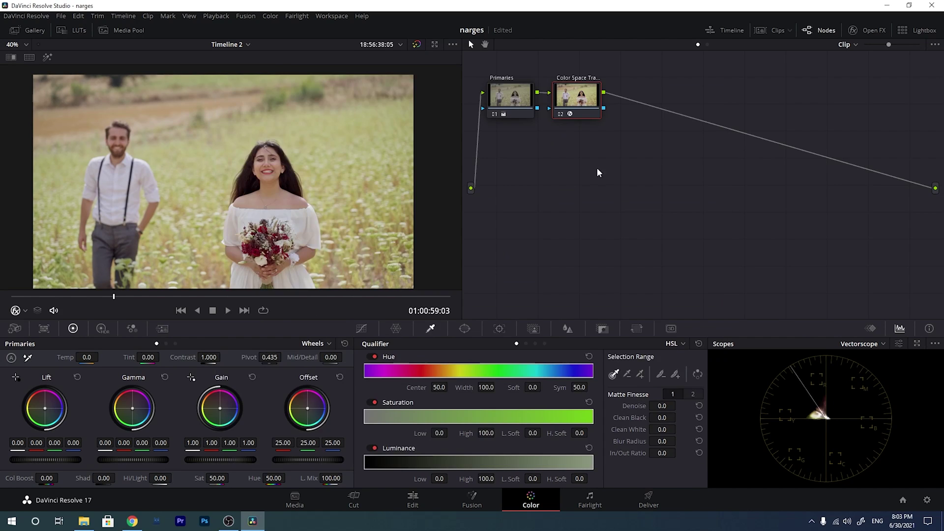